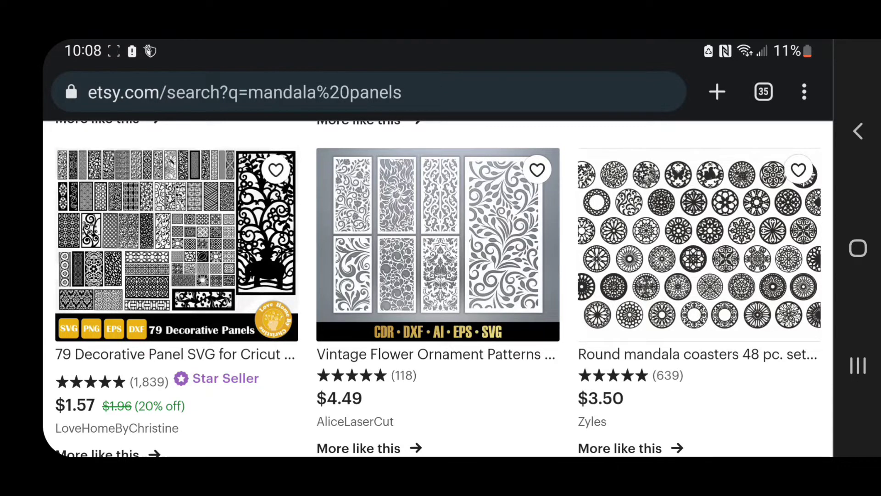
Step: Look through the Etsy results for "mandala panels" and examine the panel and laser-cut designs on offer
scroll(439, 288, "down", 6)
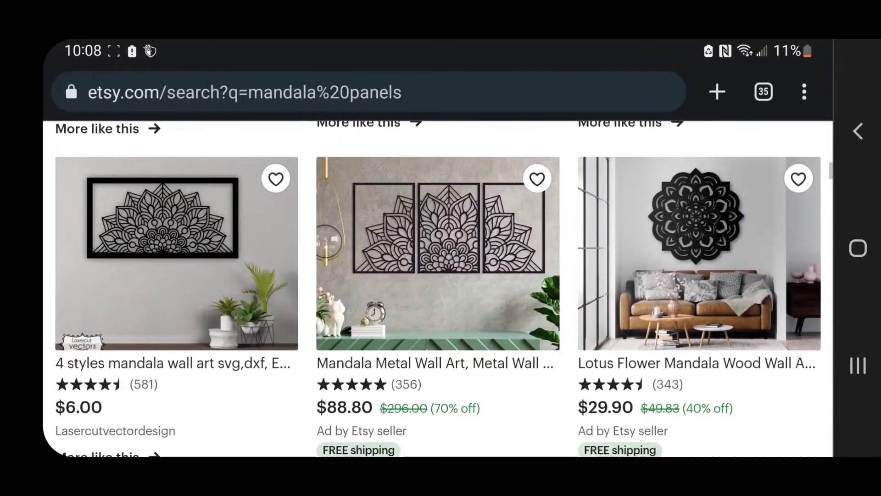
scroll(440, 288, "down", 1)
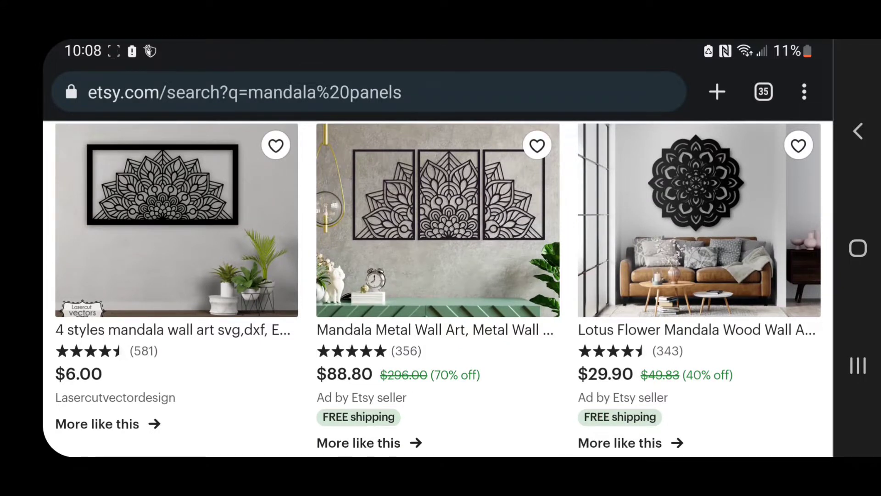
scroll(440, 288, "down", 1)
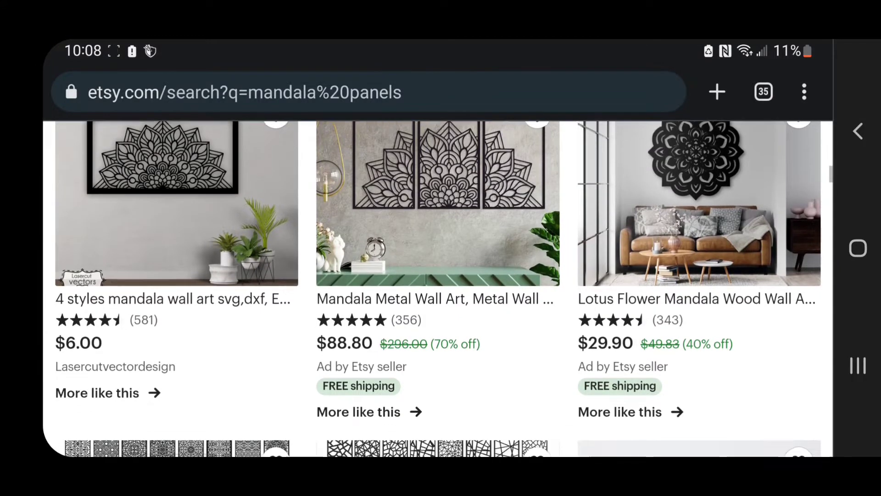
scroll(439, 289, "down", 6)
scroll(439, 289, "down", 6)
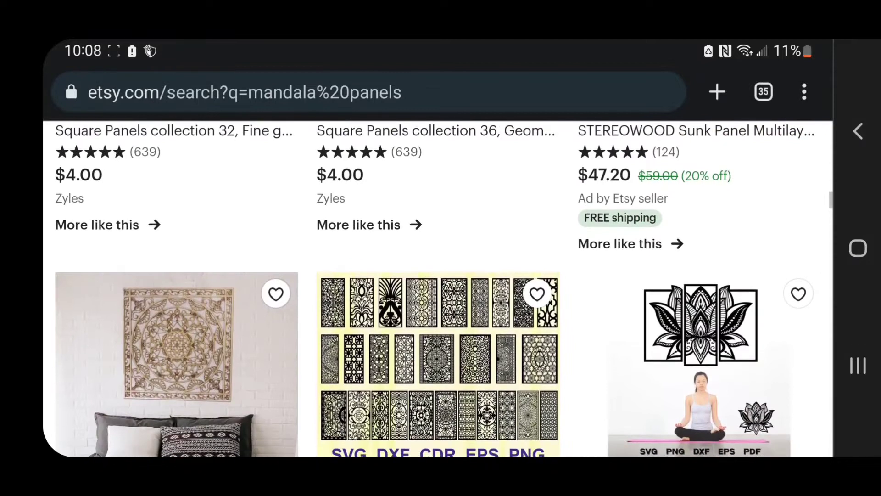
scroll(440, 288, "down", 3)
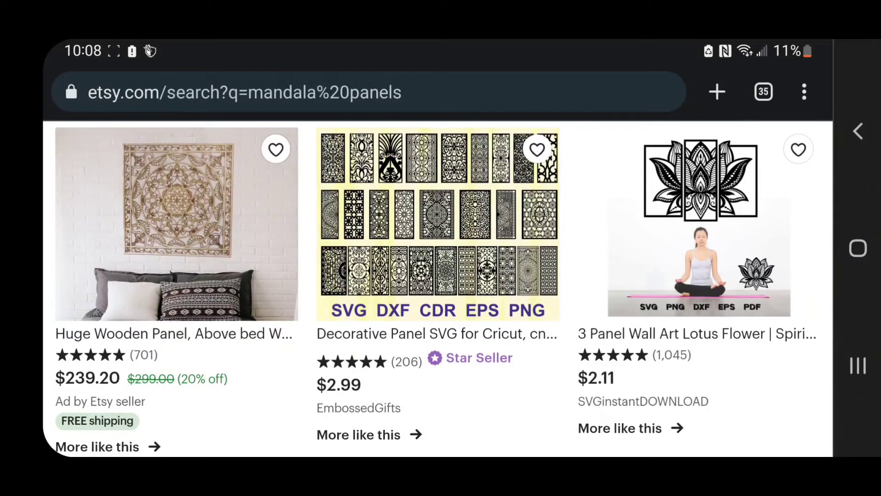
scroll(440, 288, "down", 5)
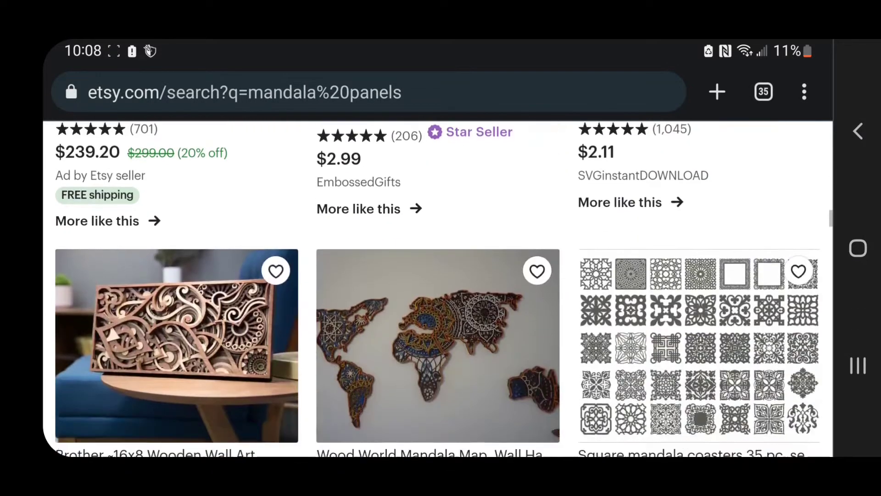
scroll(440, 288, "down", 4)
scroll(440, 288, "down", 5)
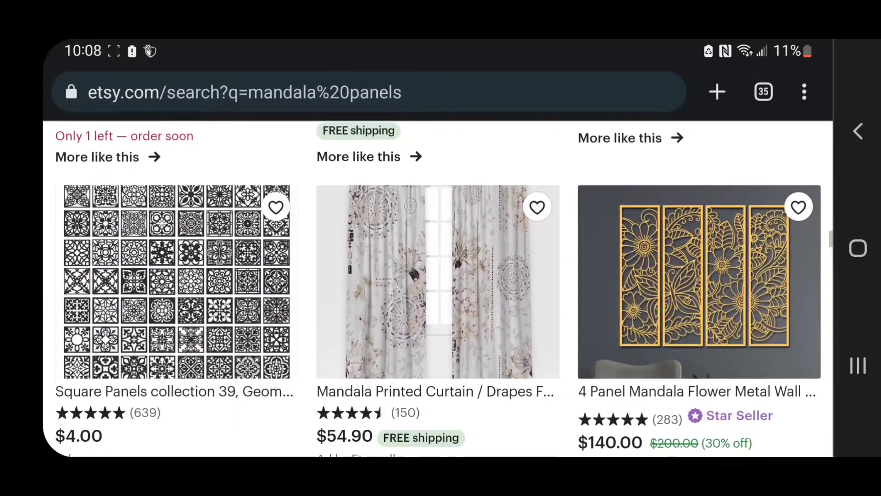
scroll(440, 288, "down", 3)
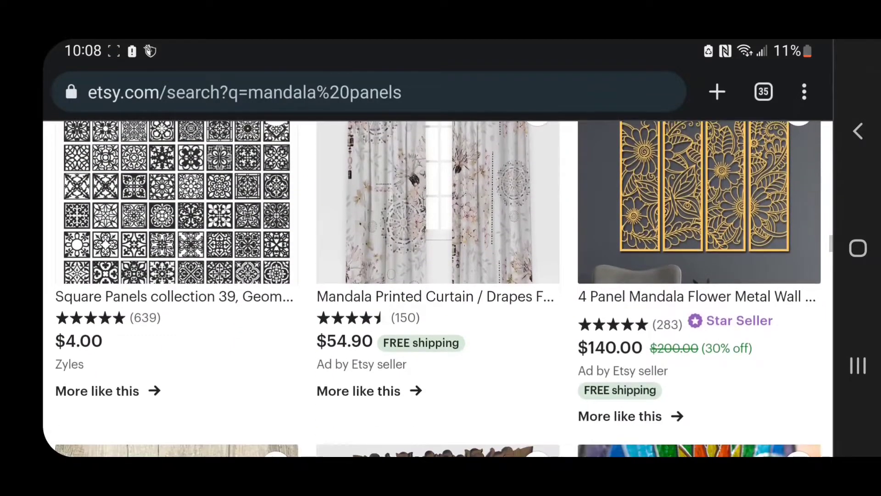
scroll(439, 288, "down", 1)
scroll(439, 288, "down", 5)
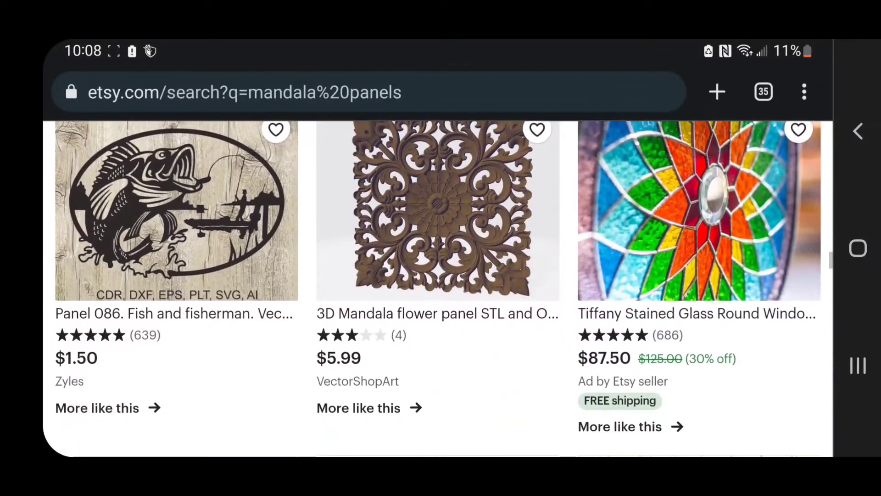
scroll(440, 289, "up", 6)
scroll(439, 288, "down", 15)
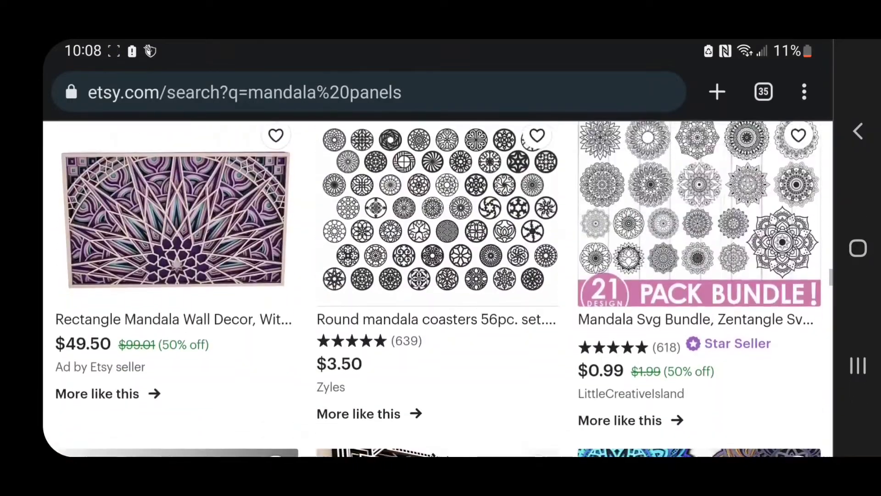
scroll(439, 288, "down", 12)
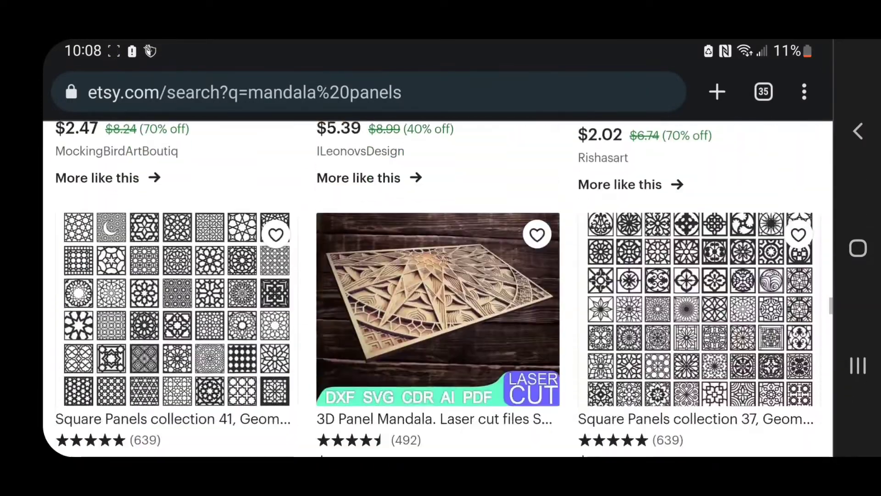
scroll(439, 288, "down", 7)
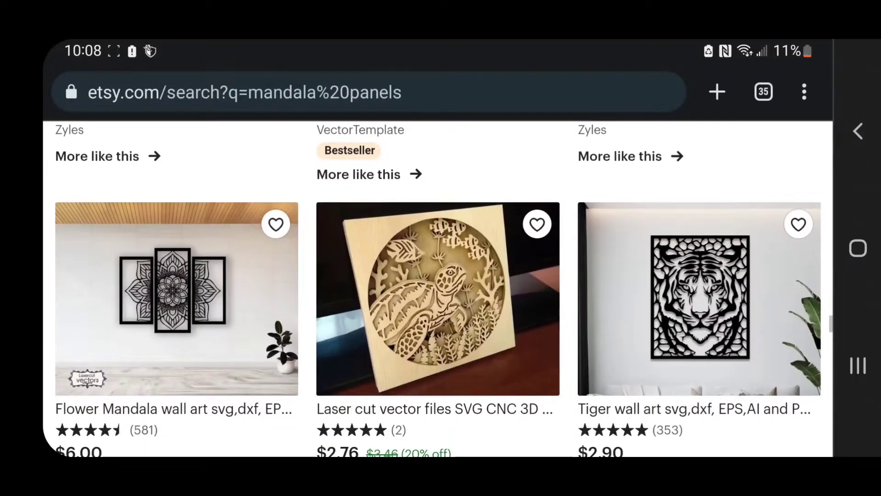
Step: Refine the Etsy search to "mandala panels svg"
scroll(439, 288, "up", 20)
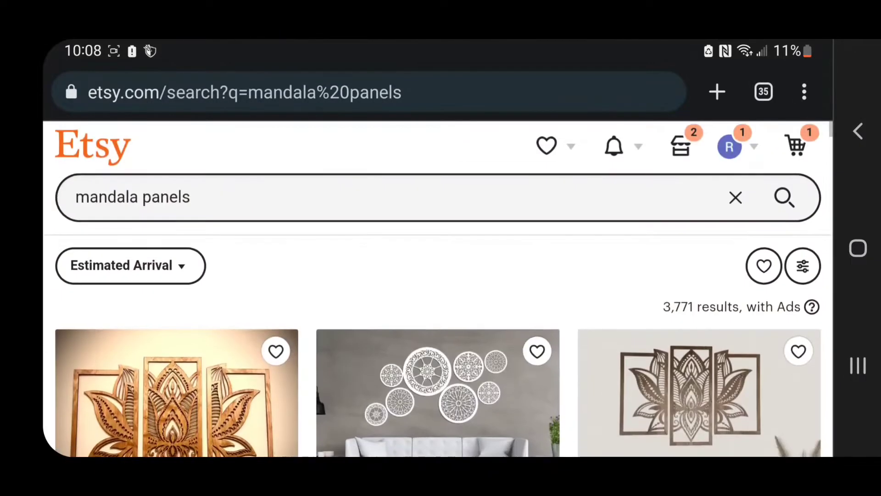
left_click(190, 197)
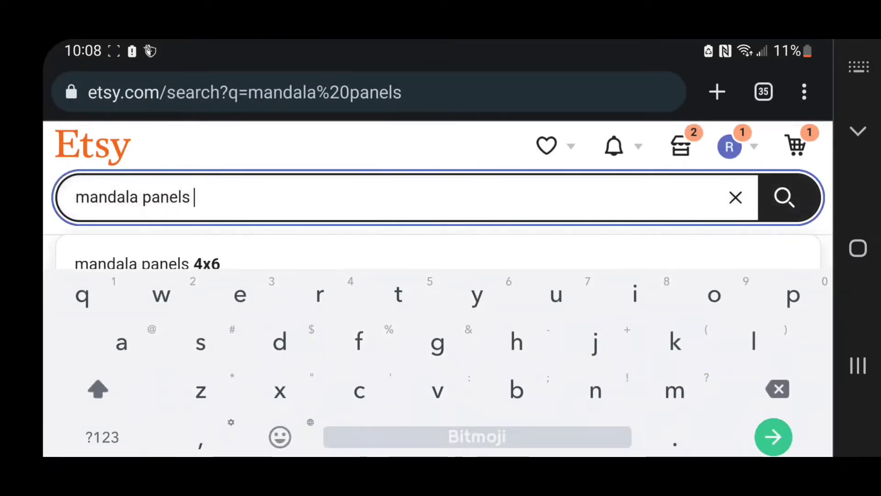
key("Return")
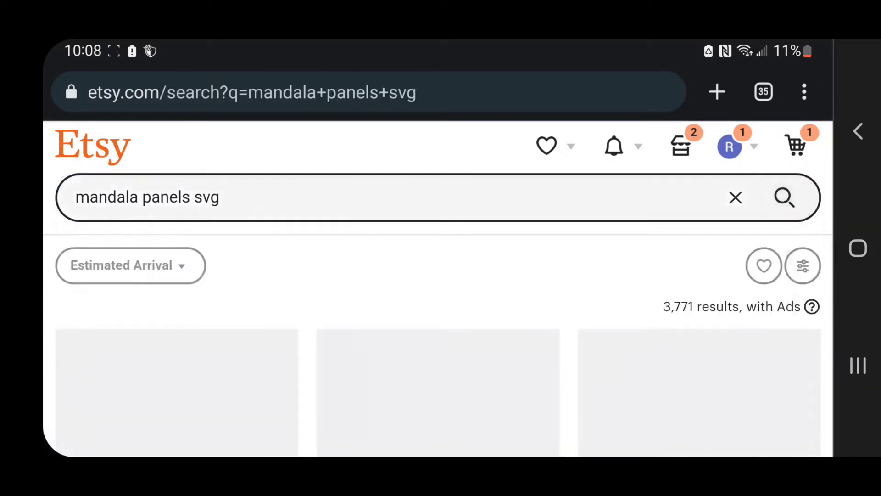
Step: Examine the SVG mandala panel listings on the first results page, comparing the designs, file formats and prices
scroll(439, 288, "down", 10)
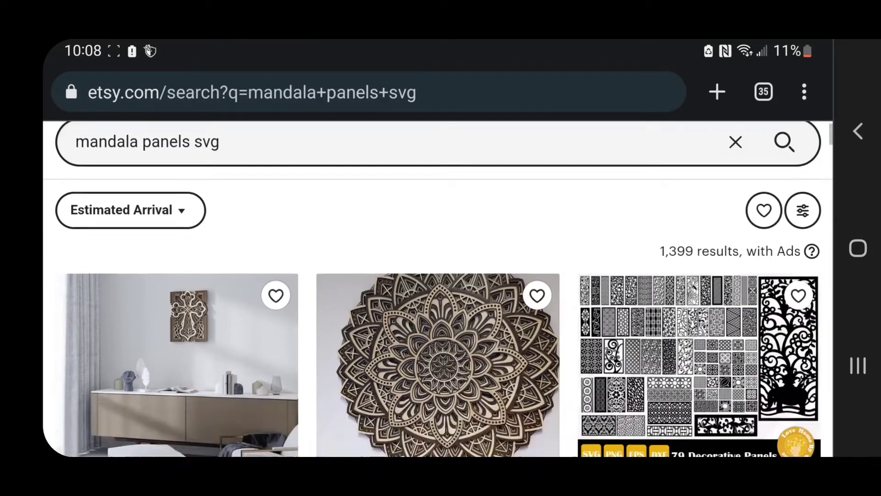
scroll(439, 288, "down", 3)
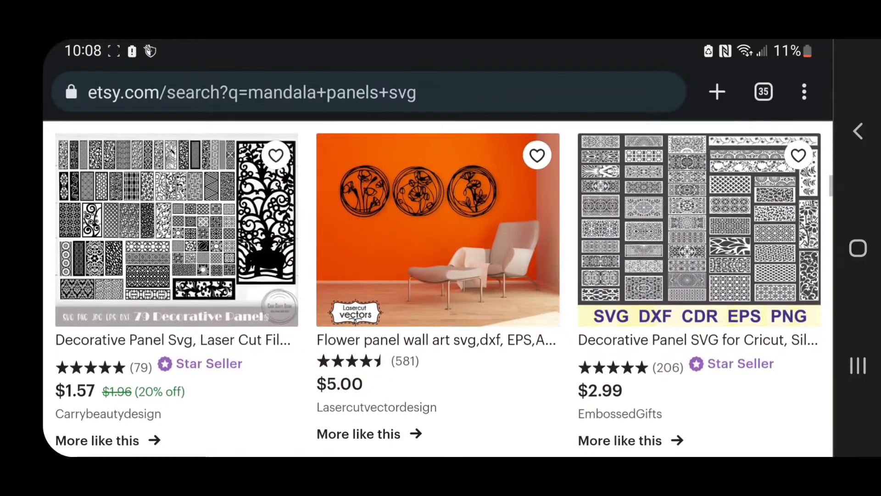
scroll(439, 288, "down", 9)
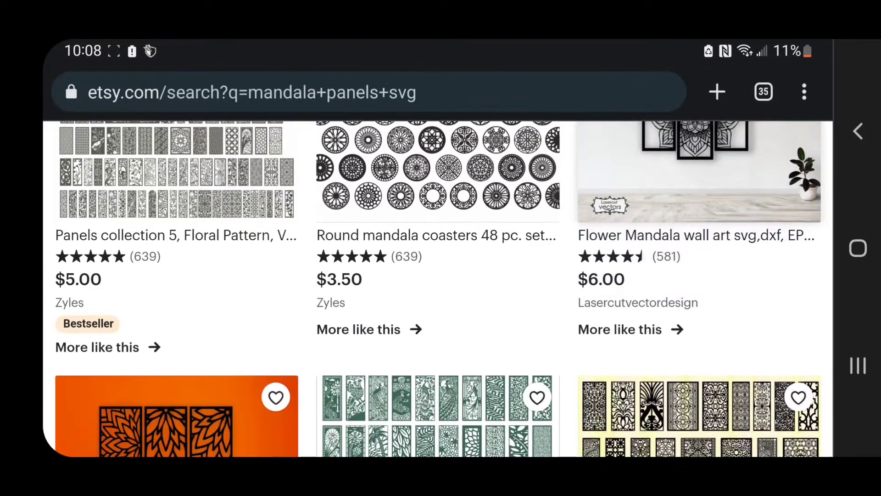
scroll(439, 289, "up", 2)
scroll(439, 288, "down", 10)
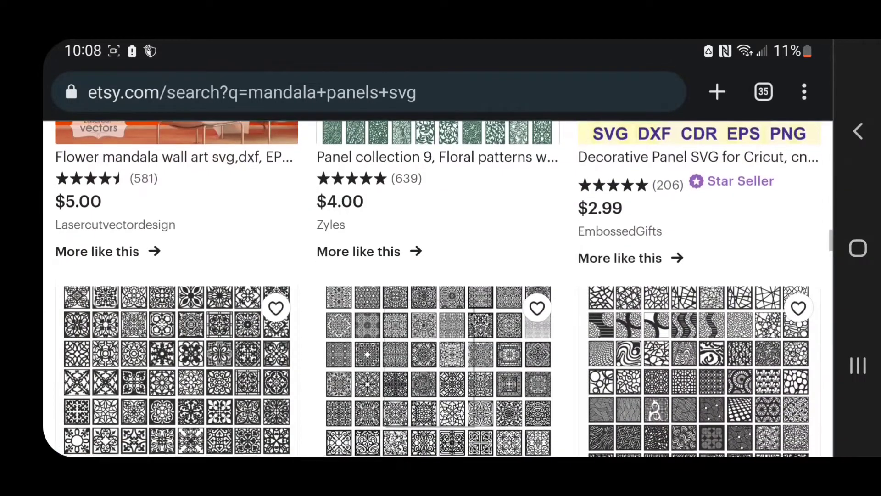
scroll(439, 288, "down", 10)
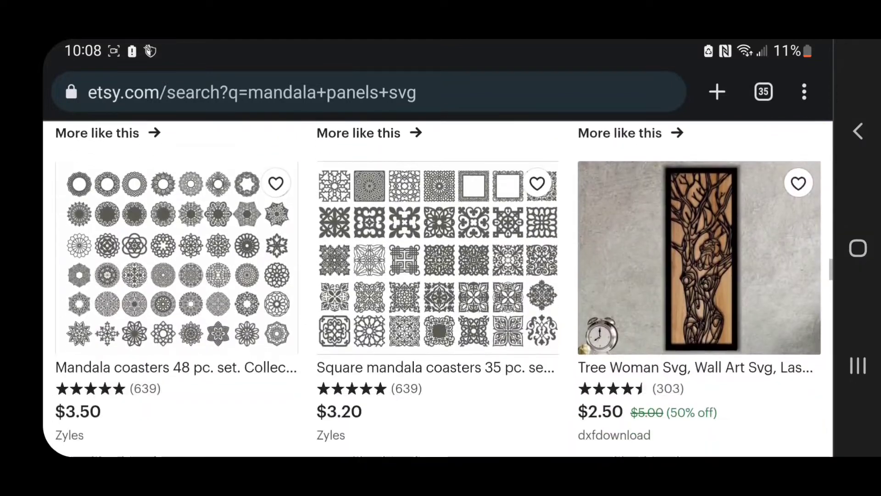
scroll(439, 289, "down", 10)
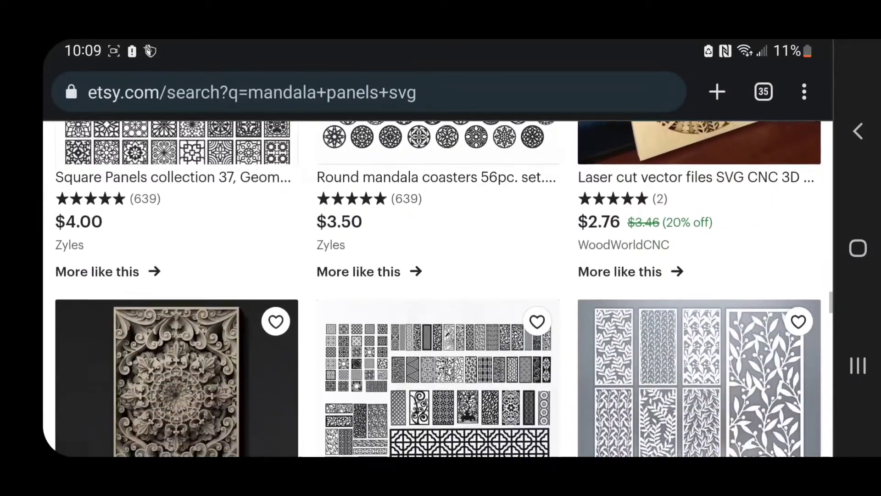
scroll(440, 289, "down", 8)
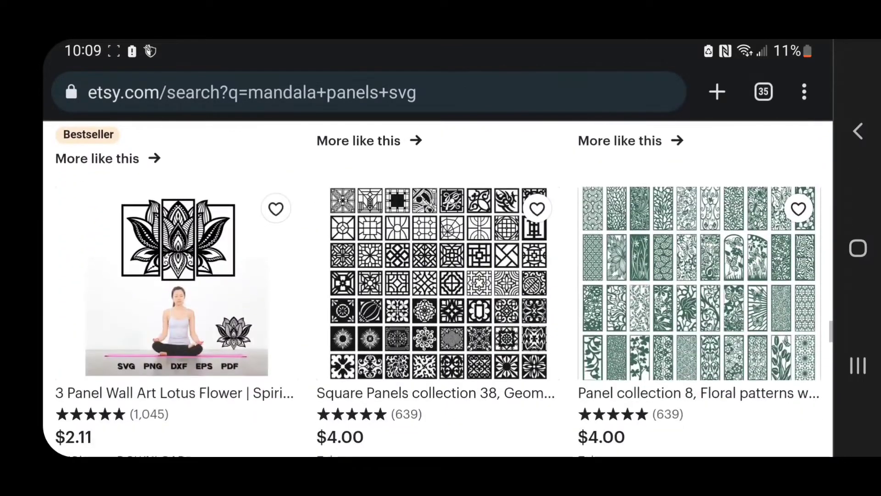
scroll(439, 288, "down", 7)
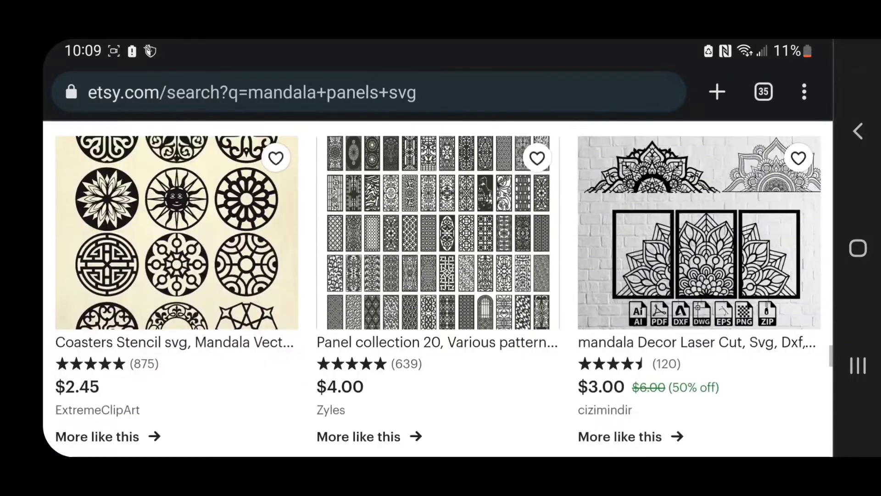
scroll(440, 289, "down", 9)
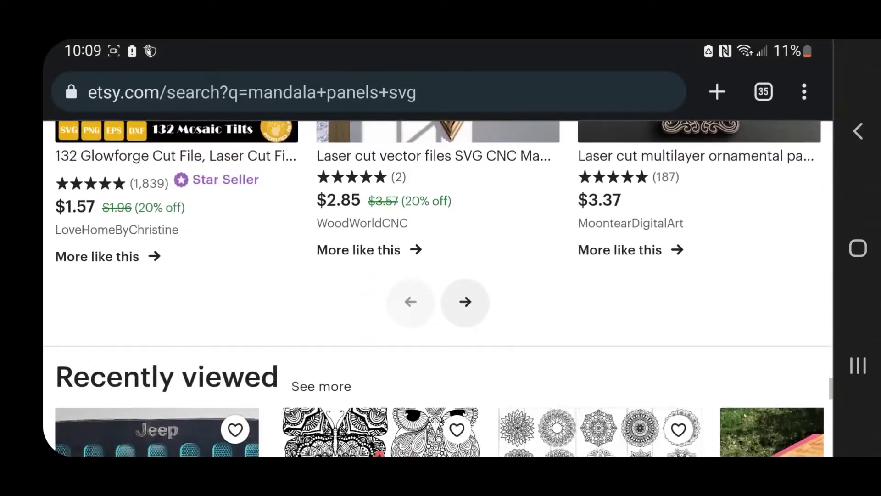
scroll(439, 288, "up", 10)
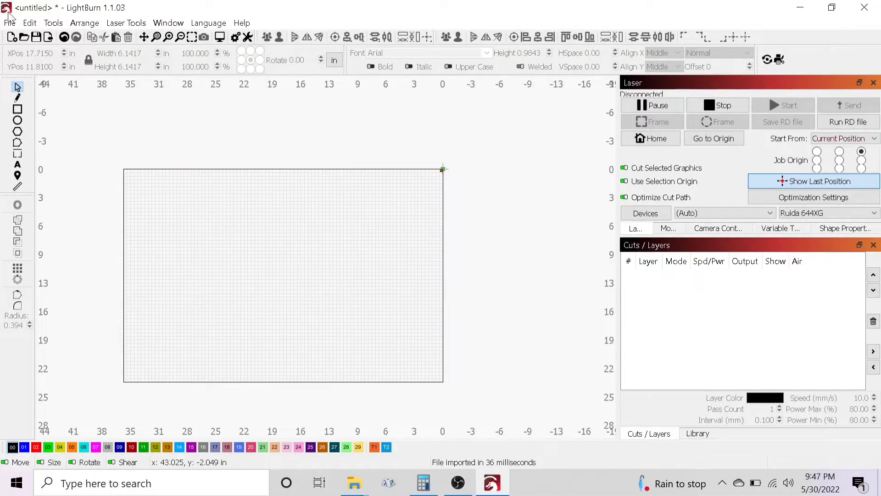
Step: Switch to LightBurn and import the mandala-2 file from the svg folder into the empty workspace
left_click(9, 22)
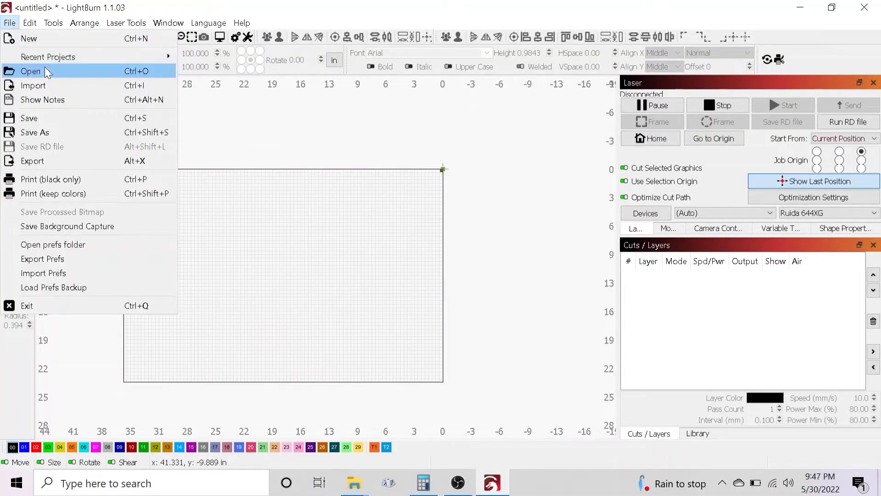
left_click(49, 86)
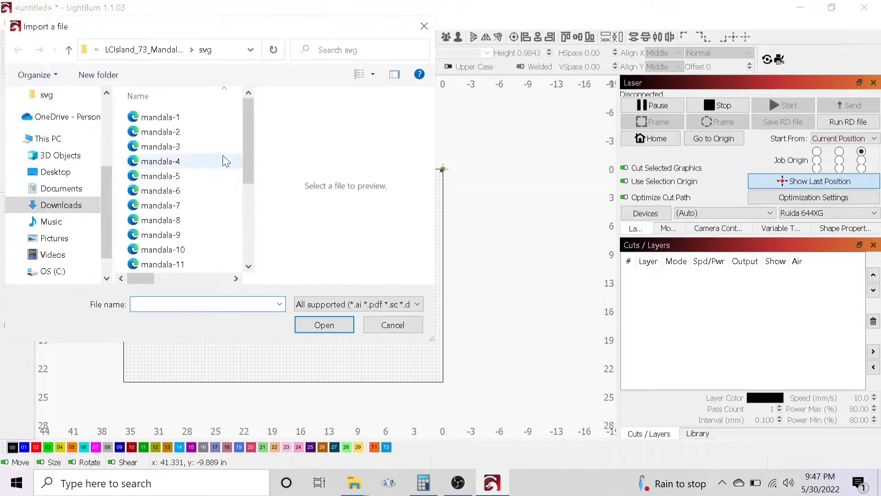
double_click(222, 136)
scroll(294, 266, "up", 6)
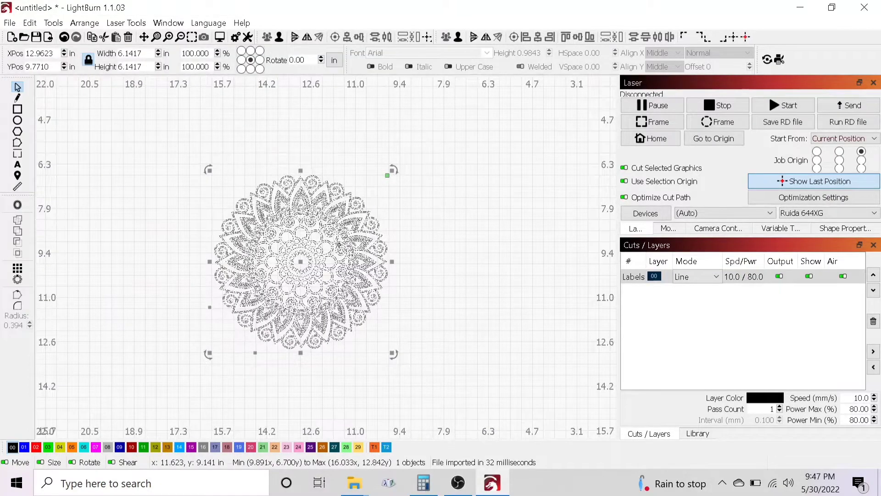
left_click(121, 246)
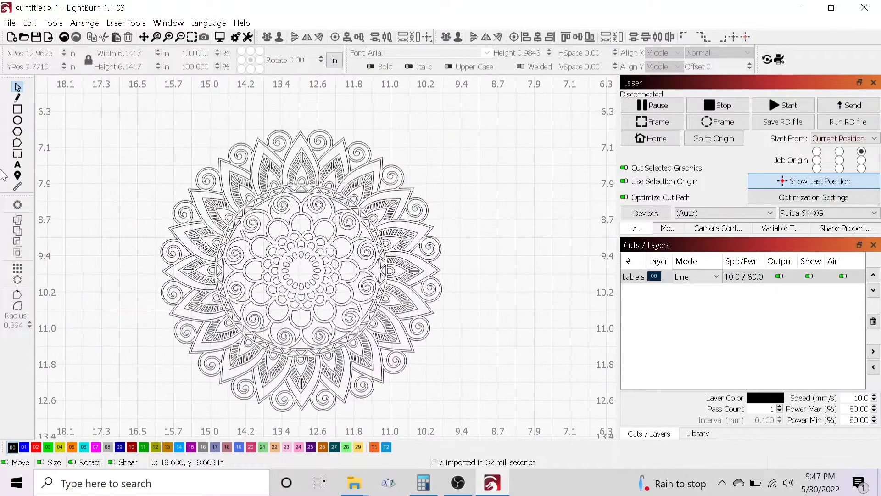
Step: Draw an upright rectangle about 1.48 in wide and 3.71 in high over the middle of the mandala
left_click(17, 109)
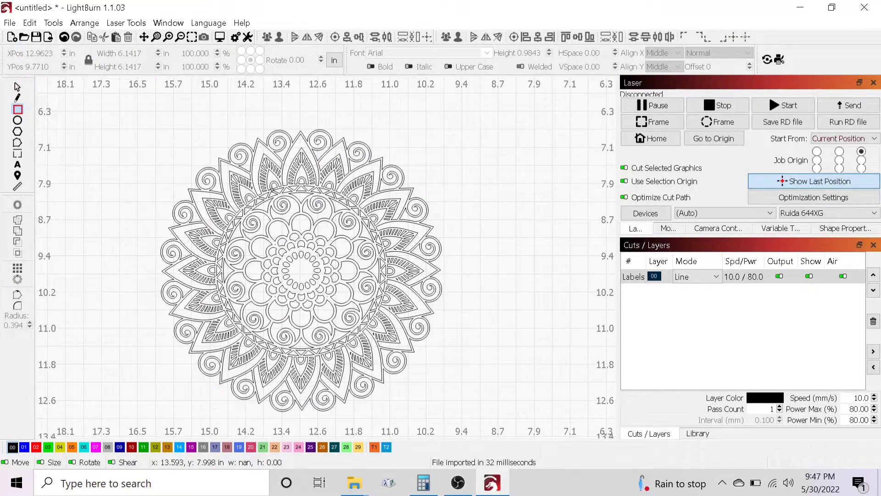
left_click_drag(272, 186, 338, 358)
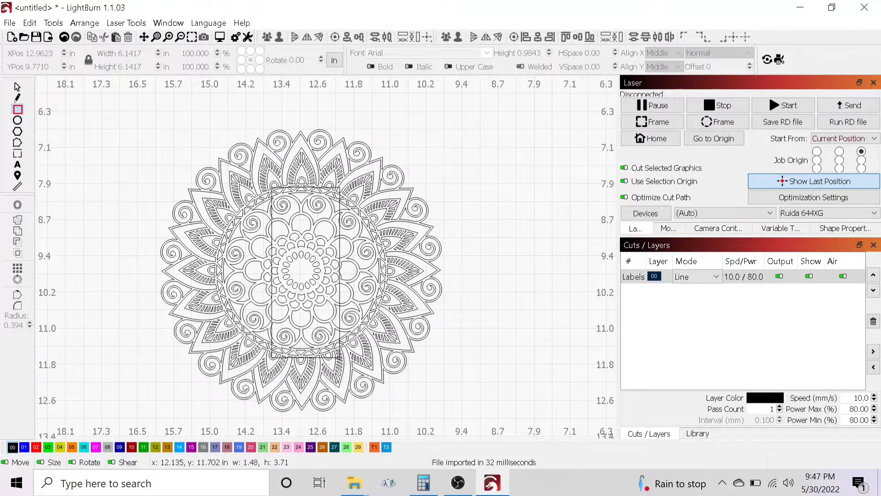
left_click_drag(338, 358, 338, 358)
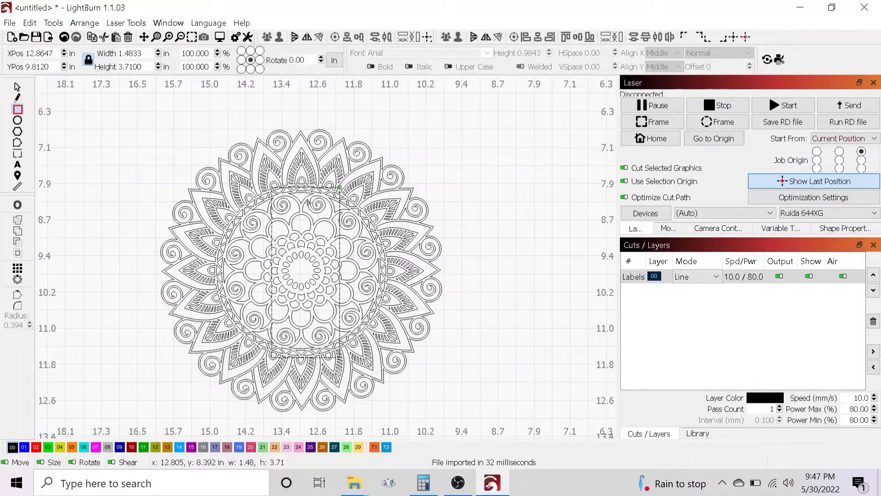
Step: Move the rectangle so its centre sits on the centre of the mandala, then deselect it
left_click(17, 87)
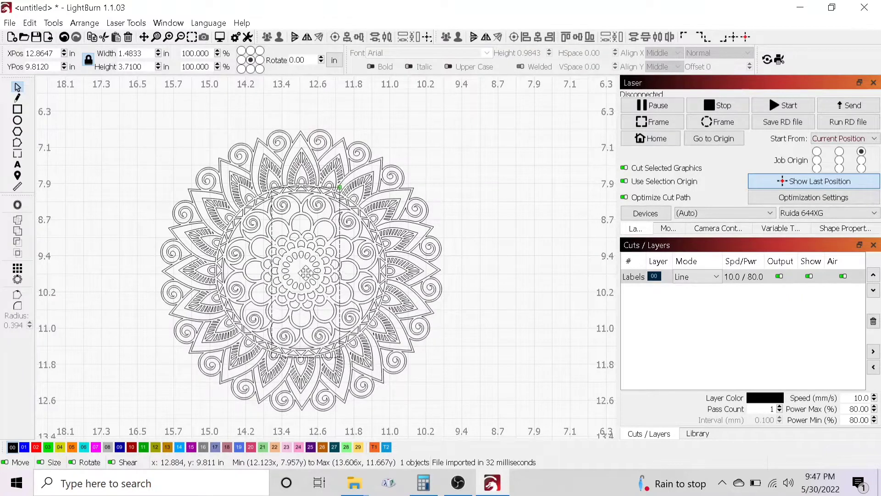
left_click_drag(303, 272, 303, 271)
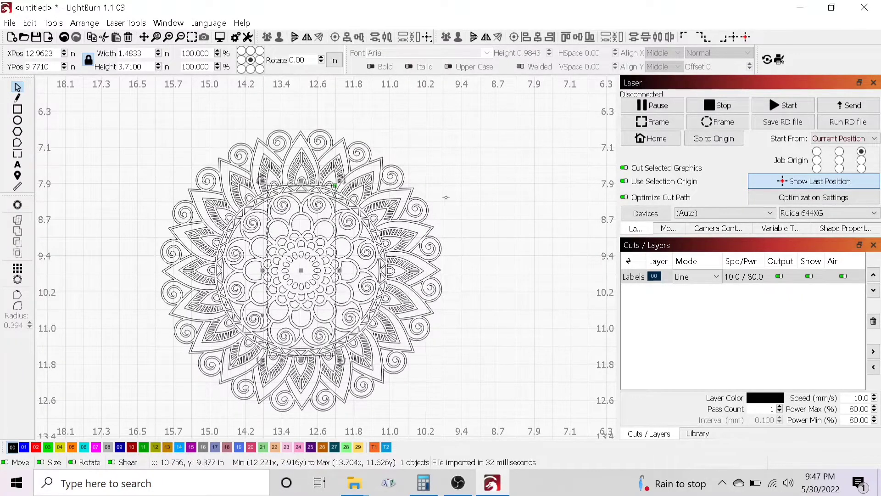
left_click(299, 255)
scroll(299, 255, "up", 3)
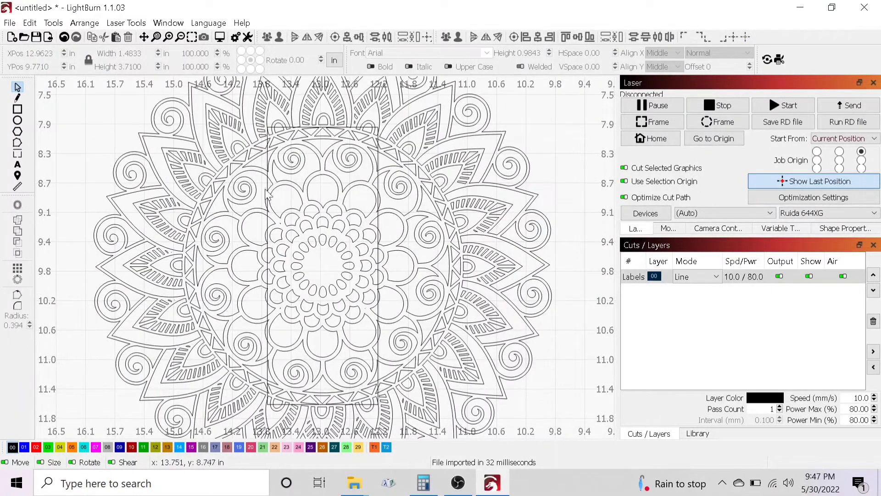
Step: Copy the rectangle and paste one copy on each side of the mandala
left_click(268, 186)
right_click(267, 186)
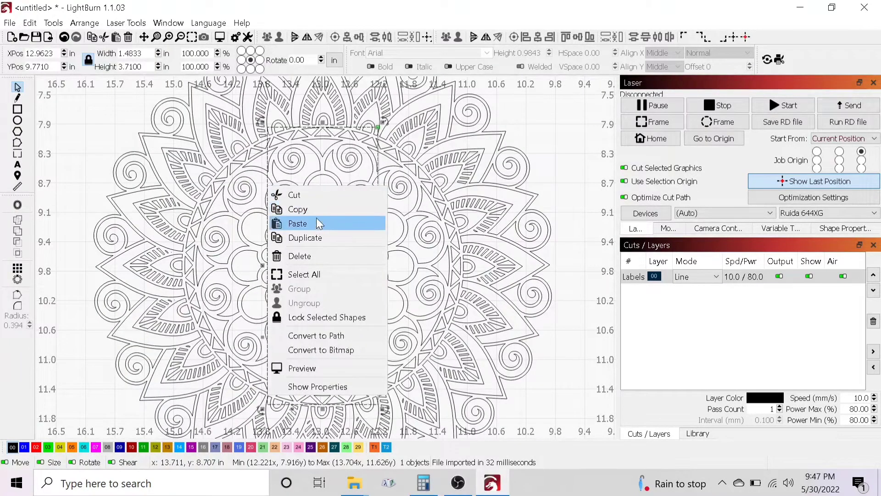
left_click(303, 209)
scroll(154, 250, "down", 3)
right_click(104, 240)
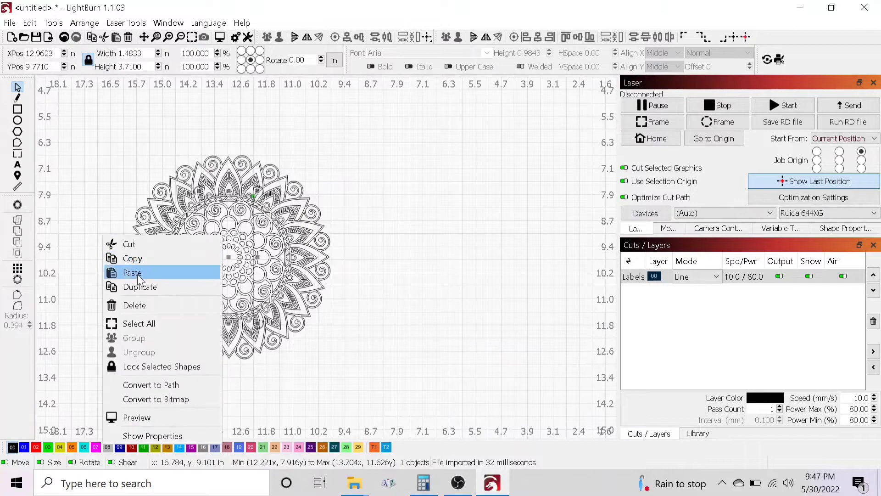
left_click(126, 271)
right_click(379, 255)
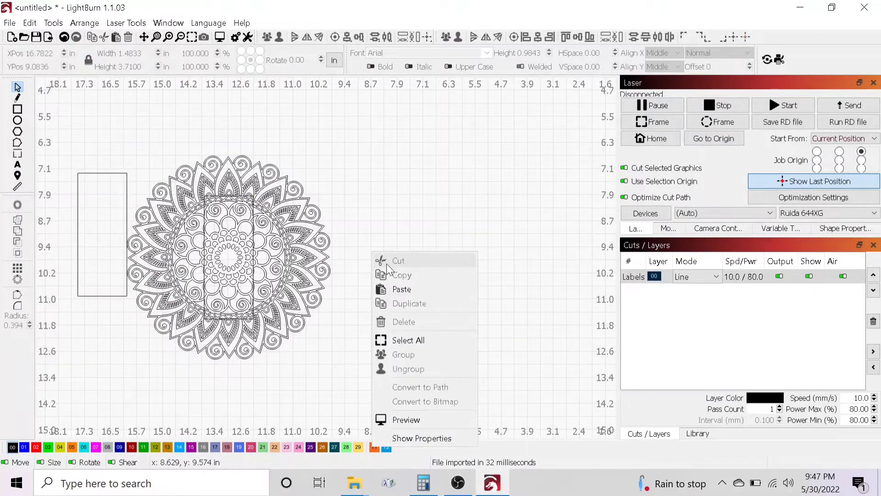
left_click(394, 287)
left_click(319, 358)
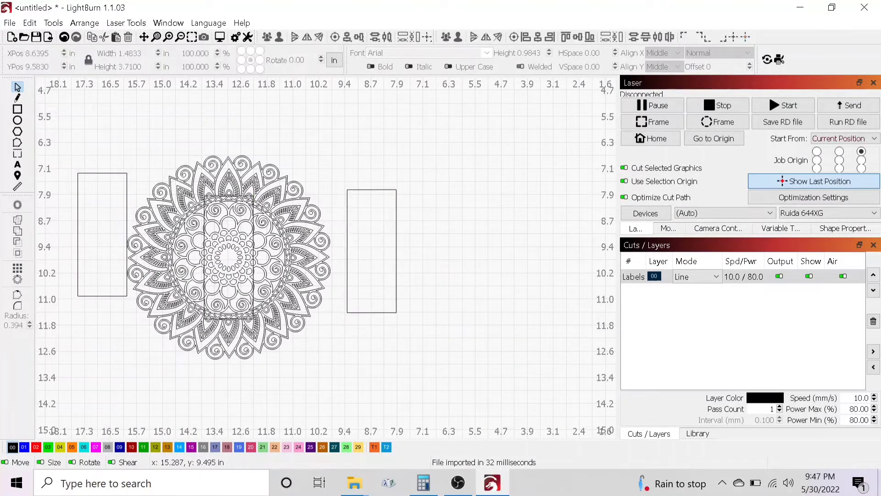
Step: Align the two outer rectangles at the same height as the right-hand one, then deselect them
left_click(126, 198)
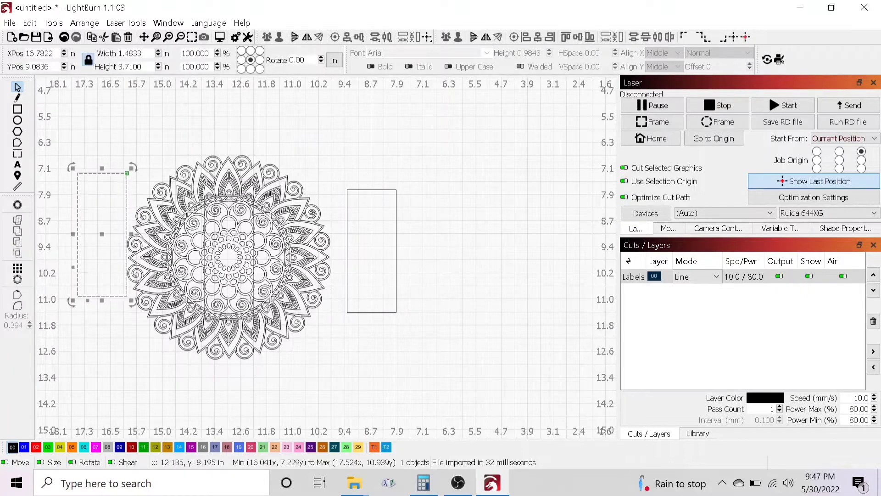
left_click(348, 250, "shift")
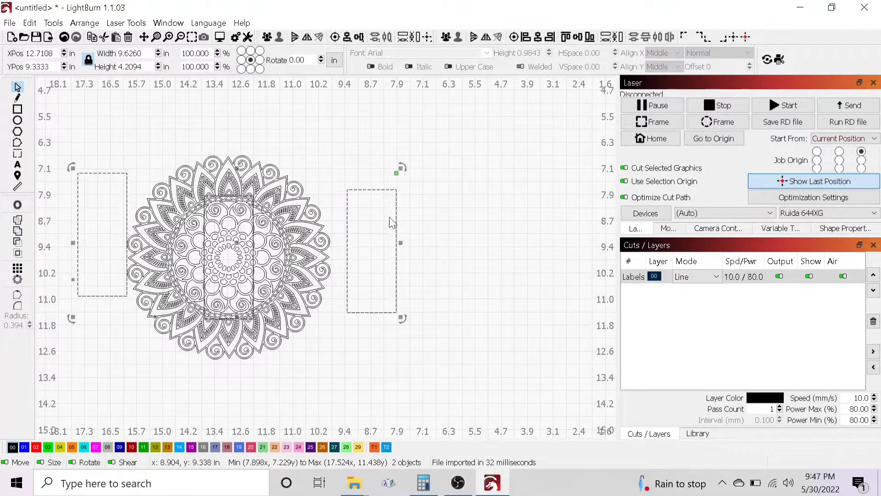
left_click(578, 37)
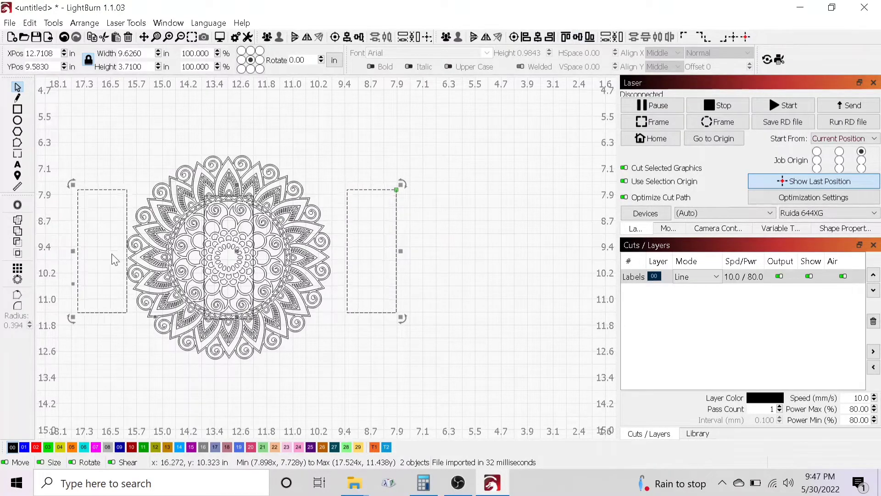
left_click(73, 225)
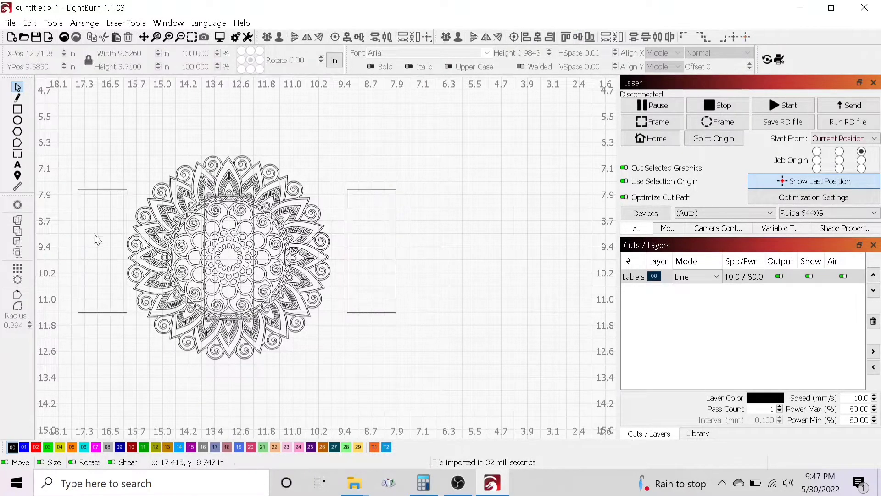
Step: Move the two outer rectangles onto the mandala, one on either side of the middle rectangle with a narrow gap
left_click(79, 250)
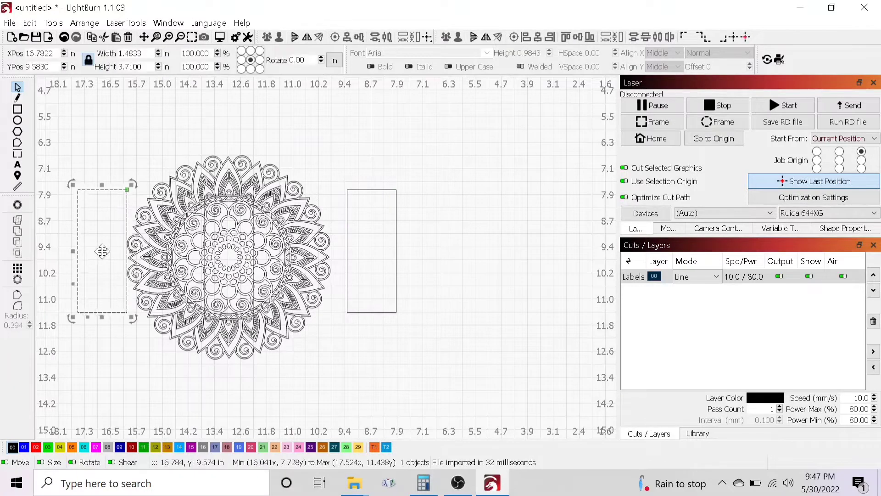
left_click_drag(103, 252, 170, 258)
left_click(374, 260)
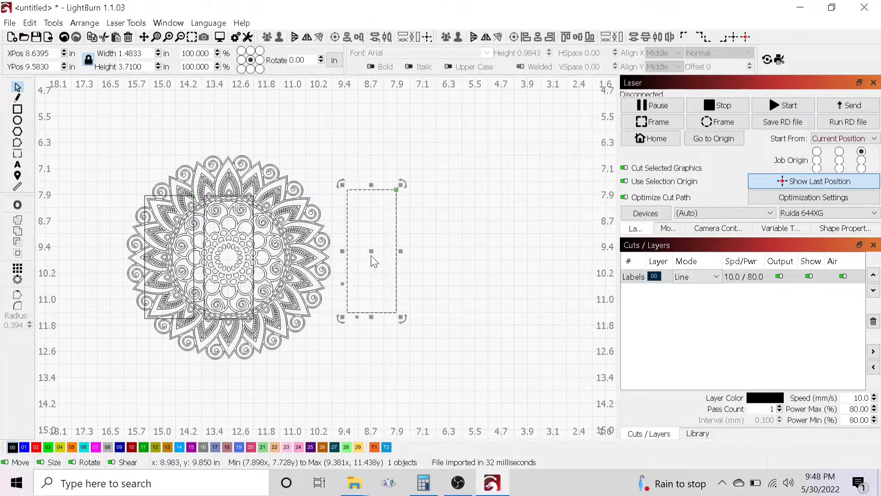
left_click_drag(374, 261, 298, 257)
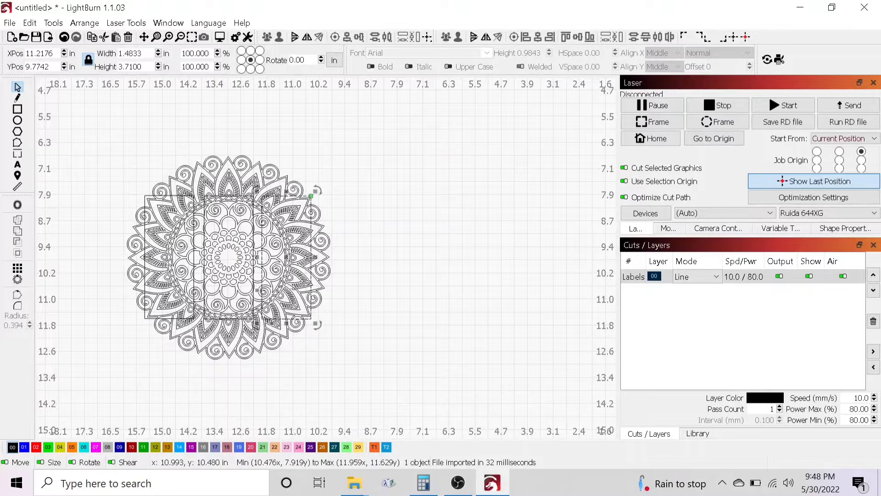
Step: Select all three rectangles, align them at the same height and distribute them with equal horizontal gaps
scroll(246, 288, "up", 3)
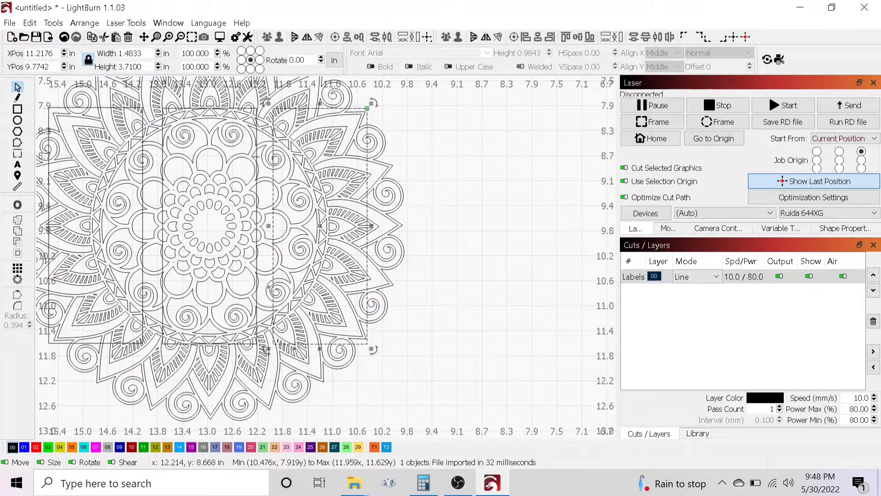
left_click(169, 173, "shift")
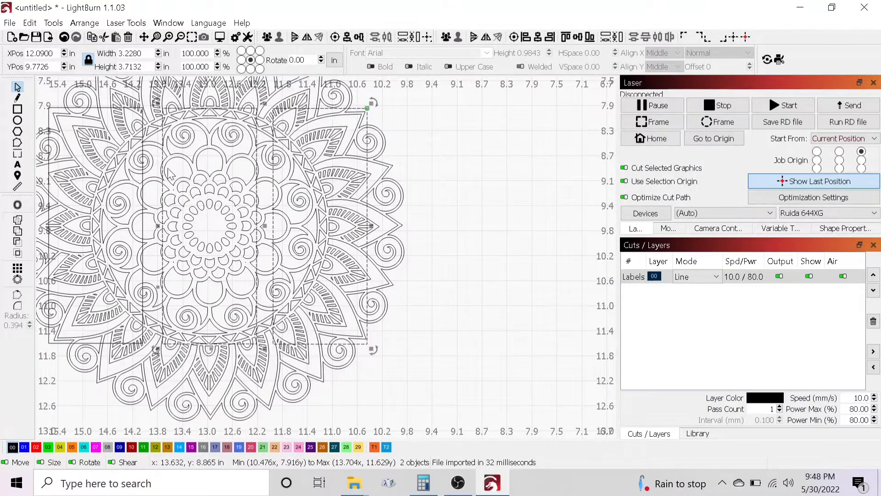
left_click(144, 179, "shift")
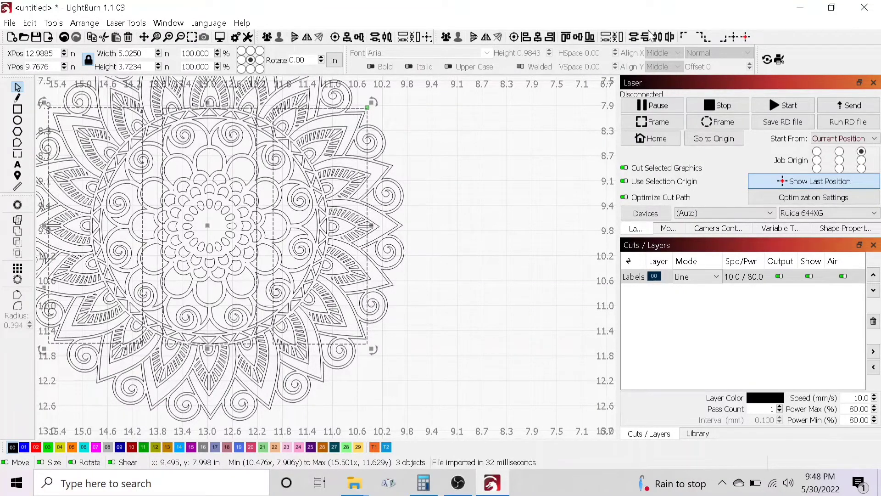
left_click(583, 39)
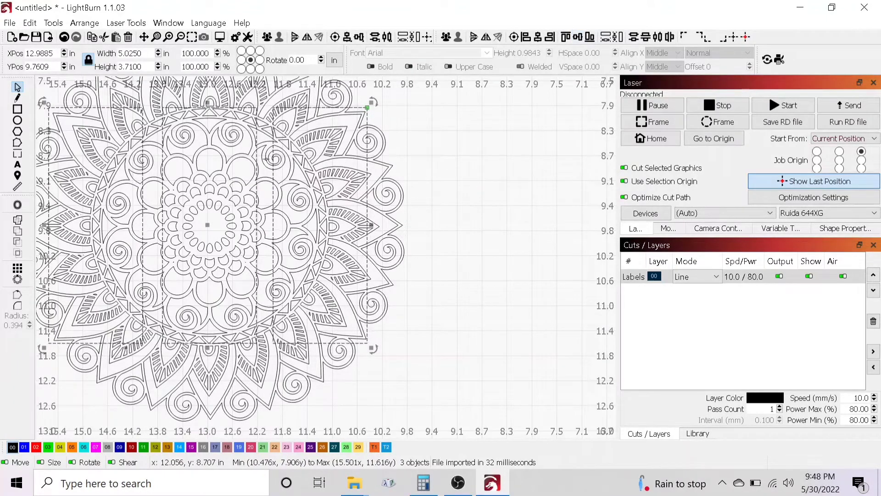
left_click(656, 38)
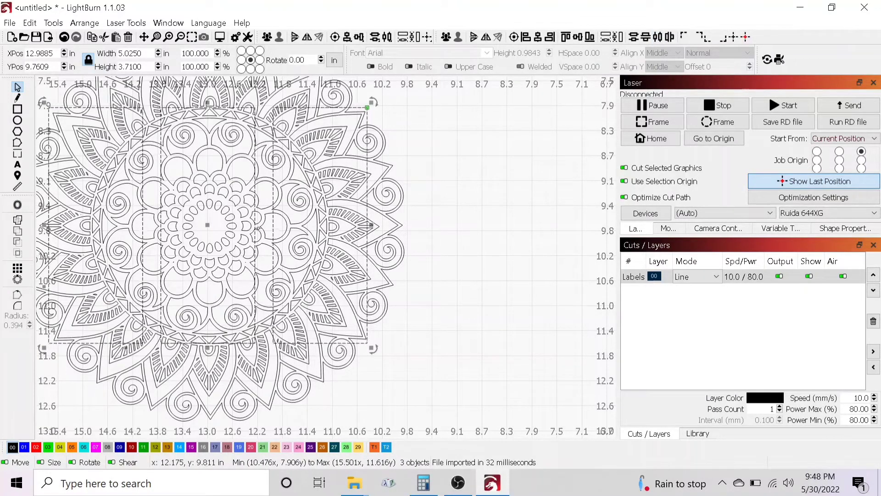
Step: Group the three rectangles and align the group's centre with the centre of the mandala
right_click(253, 189)
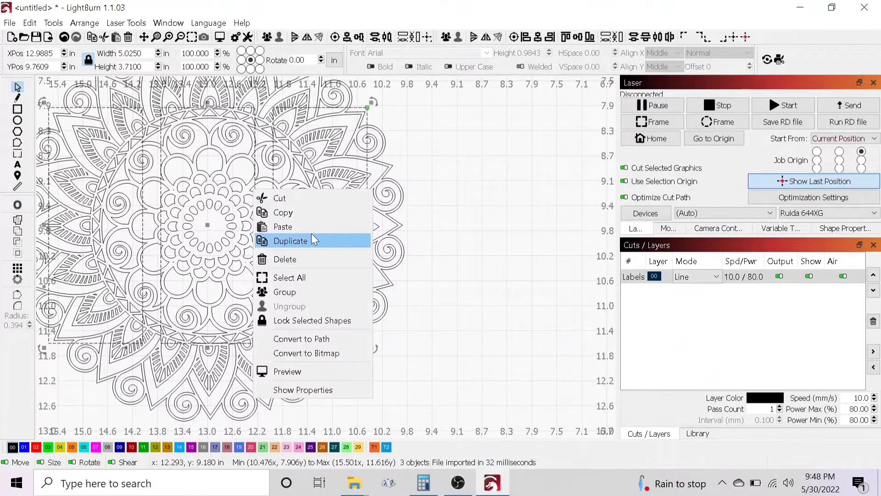
left_click(315, 292)
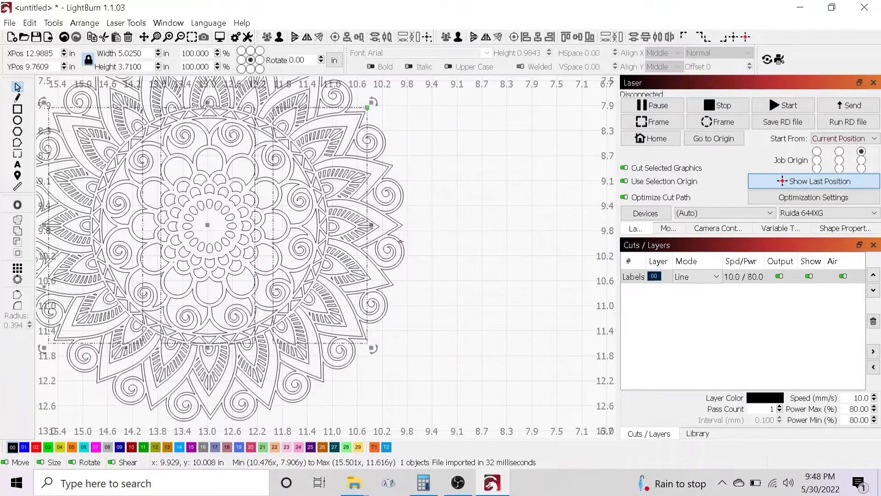
left_click(401, 241, "shift")
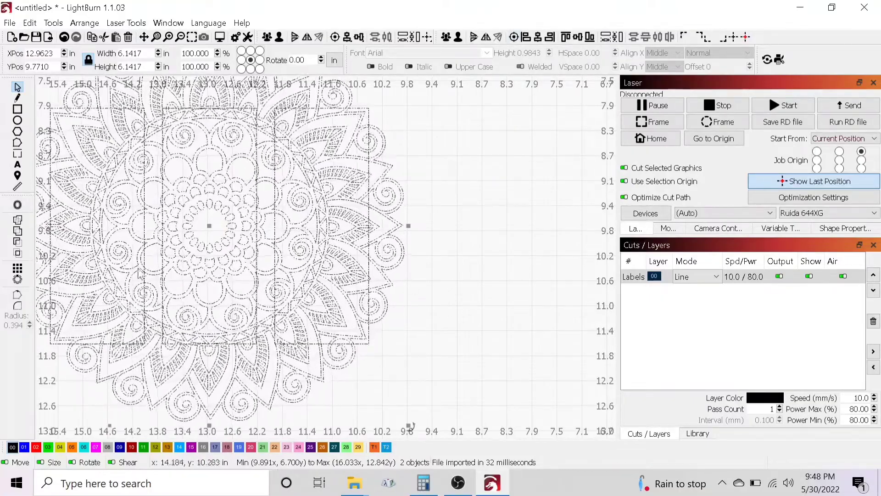
left_click(450, 271)
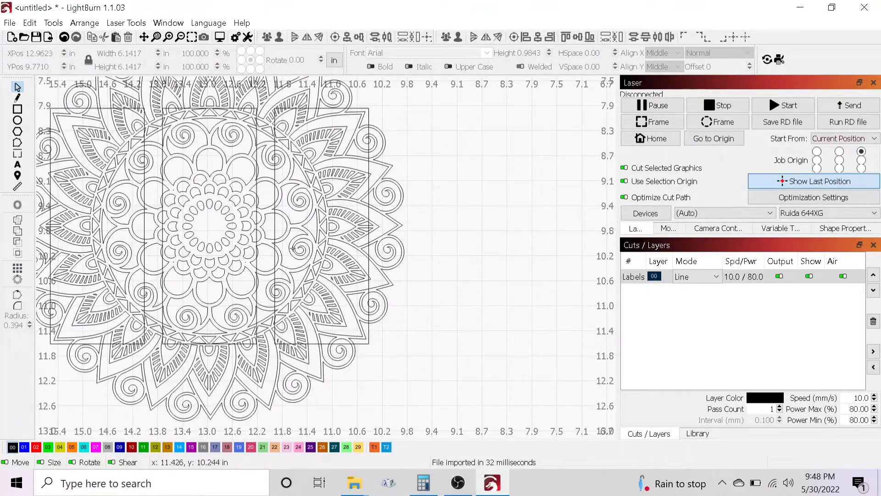
Step: Apply a Boolean intersection to the rectangle group and the mandala, keeping only the pattern inside the three panels
scroll(272, 158, "up", 1)
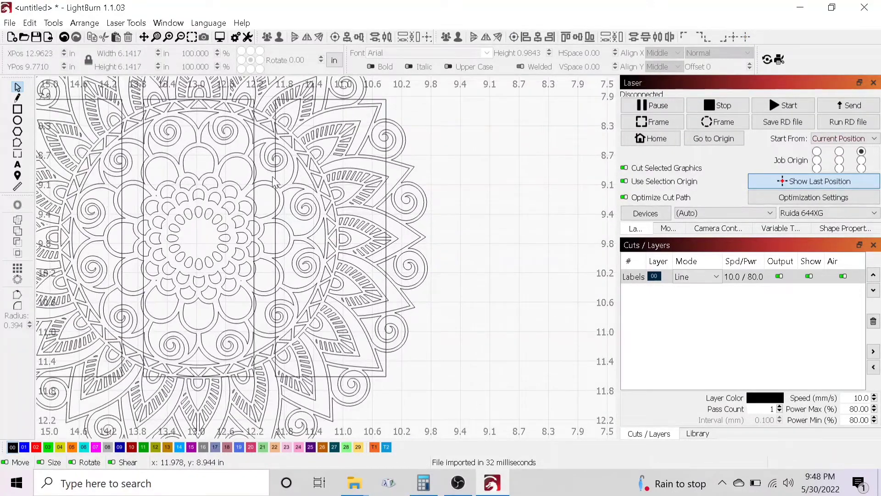
left_click(276, 182)
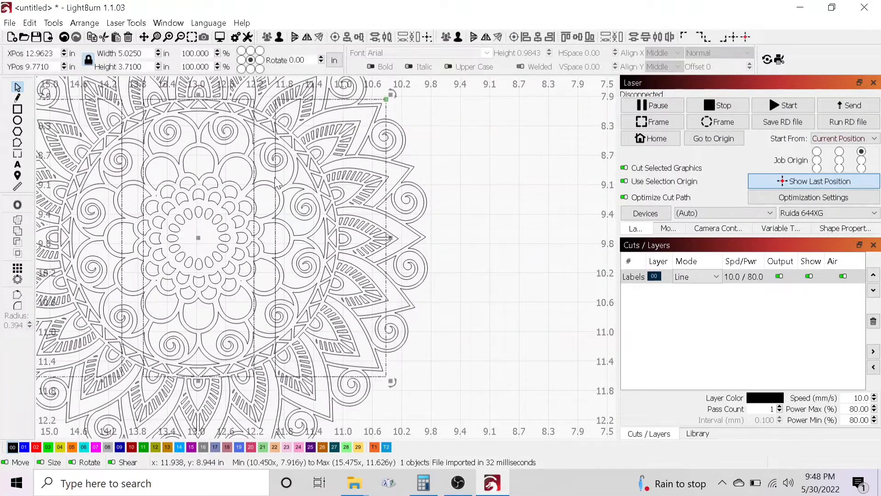
left_click(406, 195, "shift")
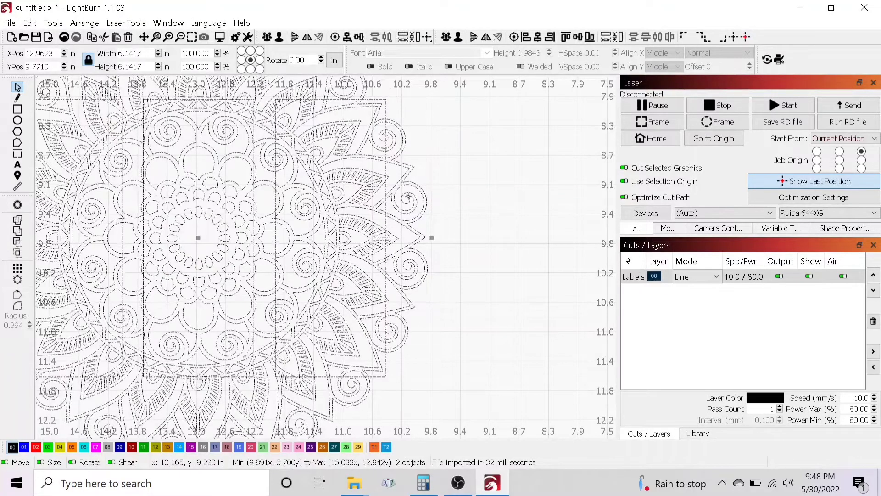
left_click(21, 247)
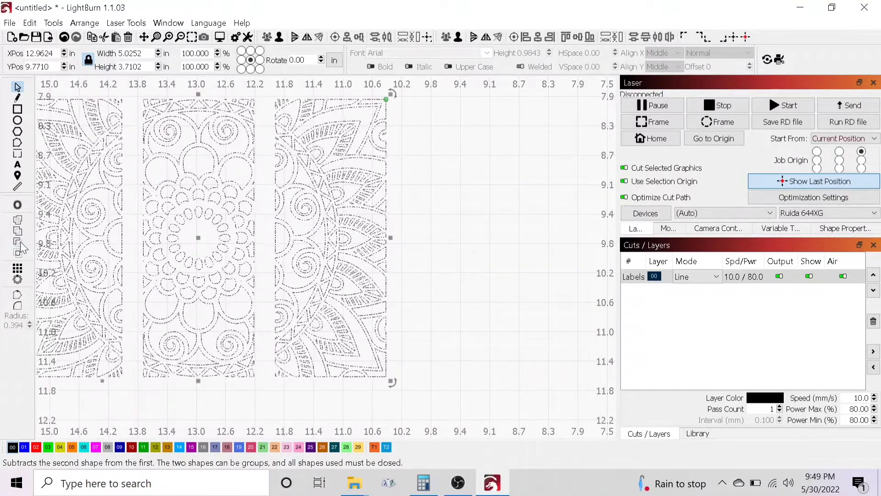
left_click(468, 274)
left_click_drag(460, 277, 577, 295)
scroll(586, 291, "down", 1)
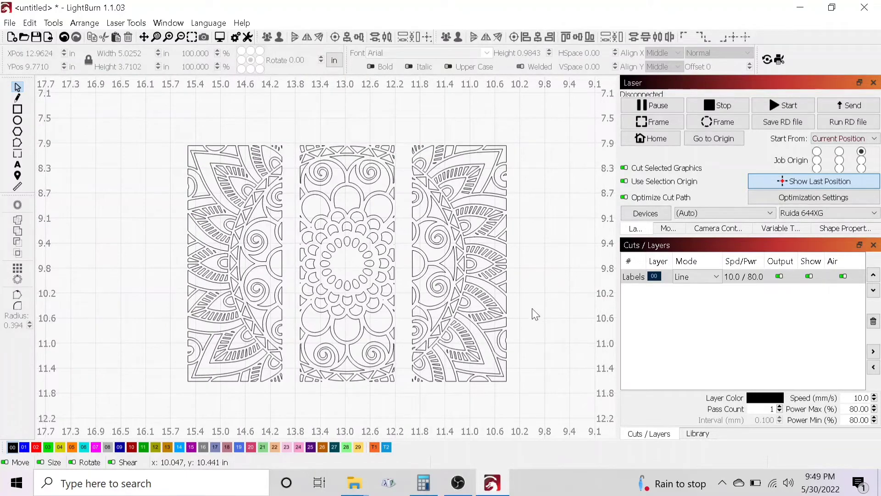
Step: Ungroup the intersected three-panel mandala into separate shapes and deselect everything
scroll(533, 315, "up", 1)
left_click(434, 239)
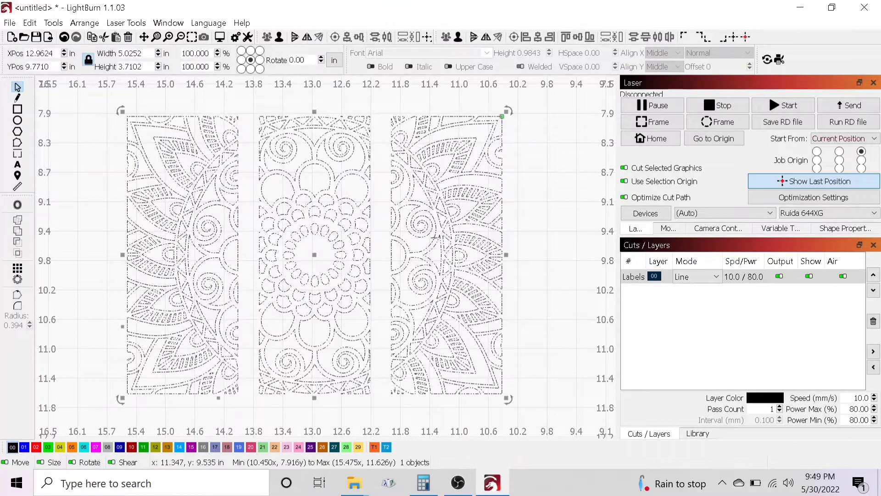
right_click(435, 239)
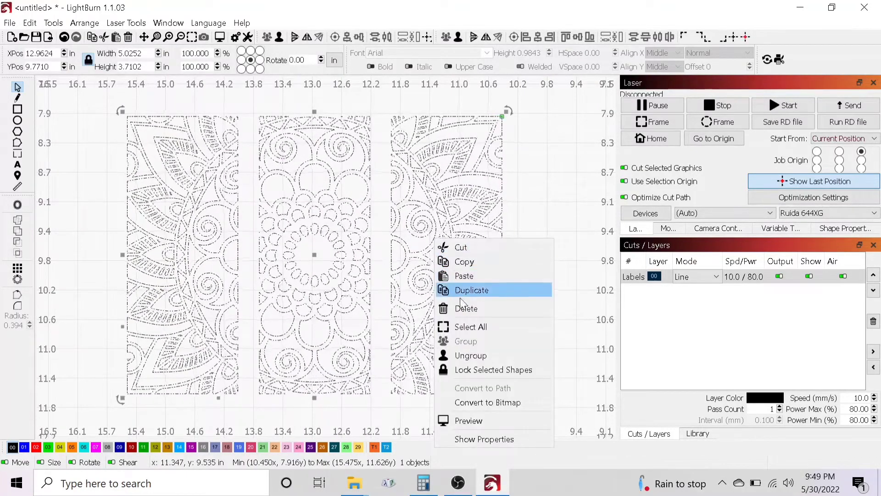
left_click(472, 356)
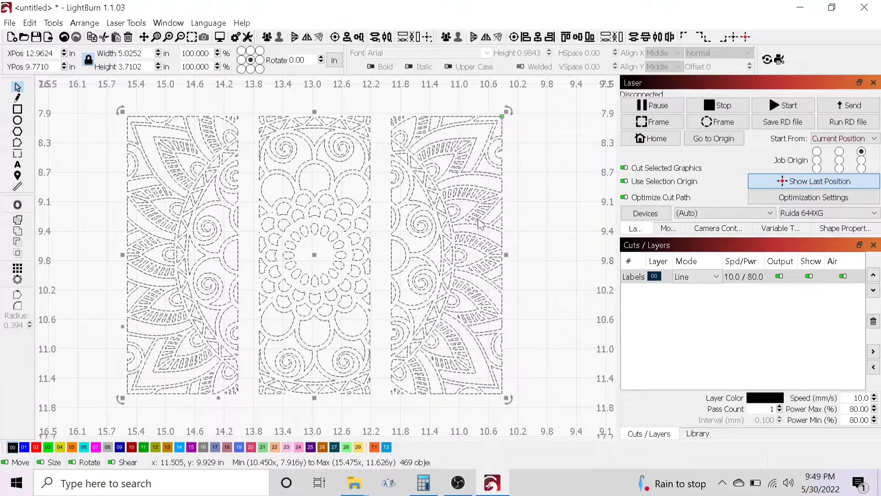
left_click(541, 172)
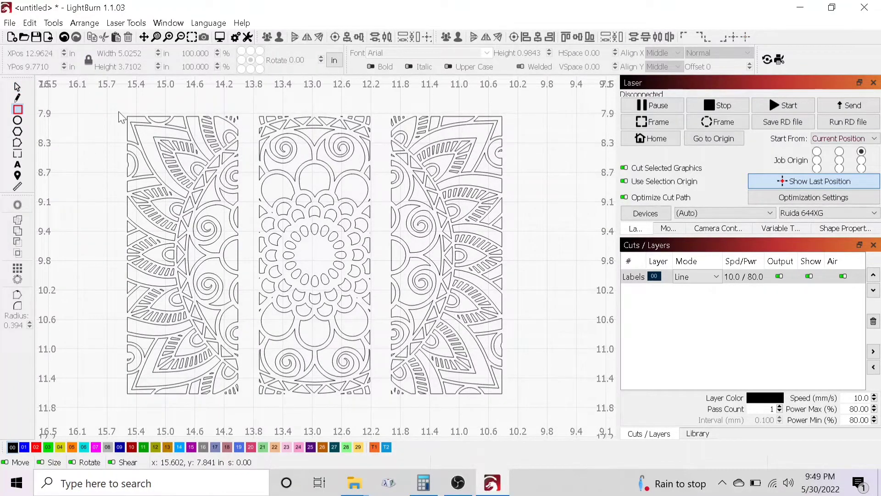
Step: Draw a frame rectangle about 1.69 in wide and 3.86 in high around the left panel, then move it about 1.71 in left
left_click_drag(118, 111, 179, 371)
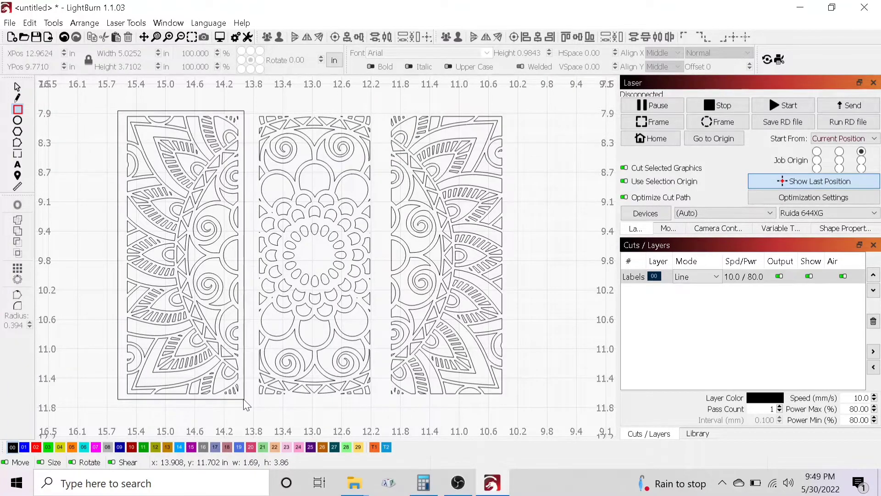
left_click_drag(247, 405, 246, 399)
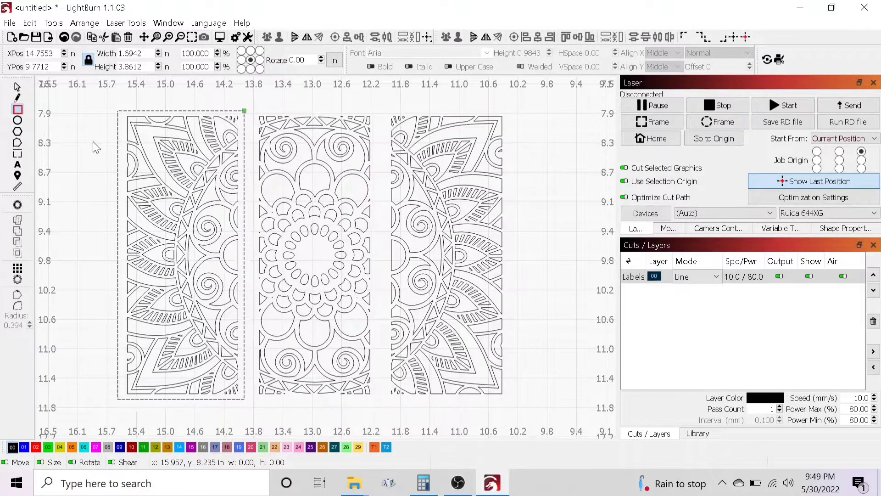
left_click(18, 86)
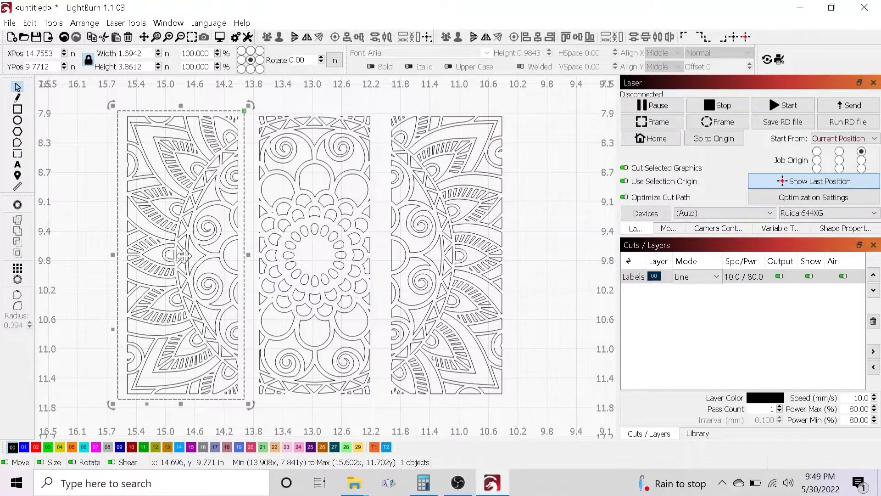
left_click_drag(183, 256, 53, 258)
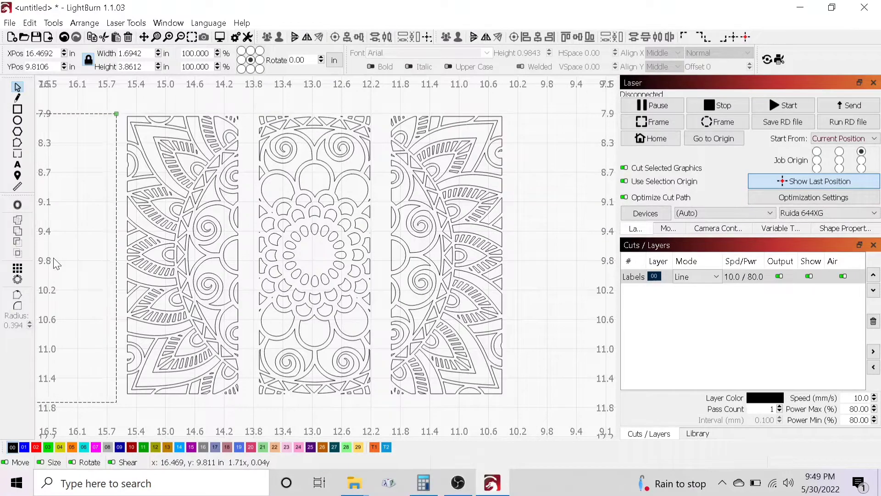
Step: Group all the separate shapes of the left mandala panel into one object
left_click(183, 246)
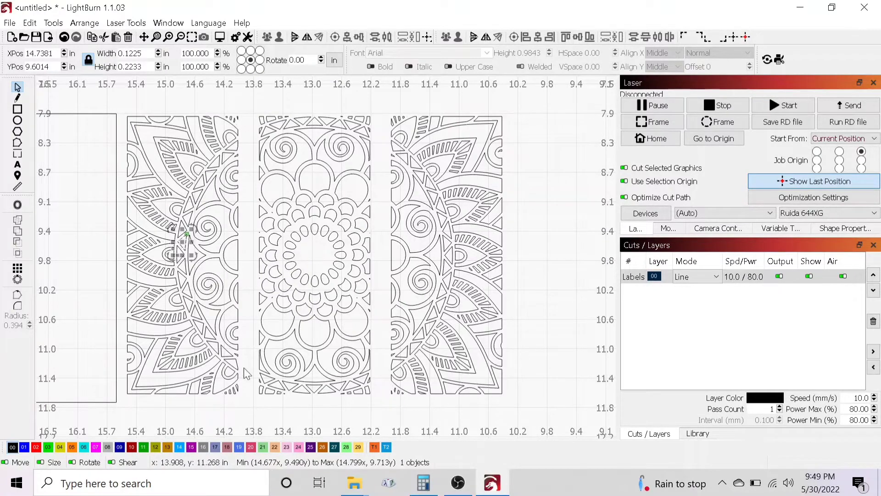
left_click_drag(123, 103, 244, 403)
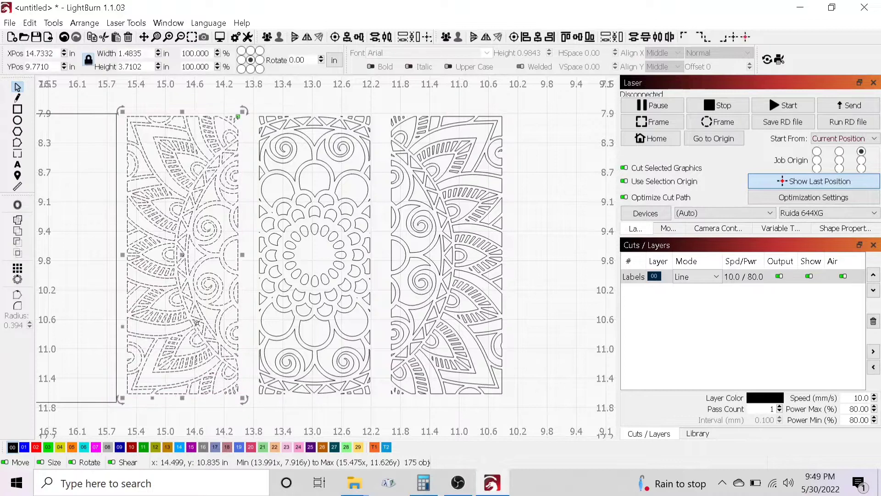
right_click(180, 275)
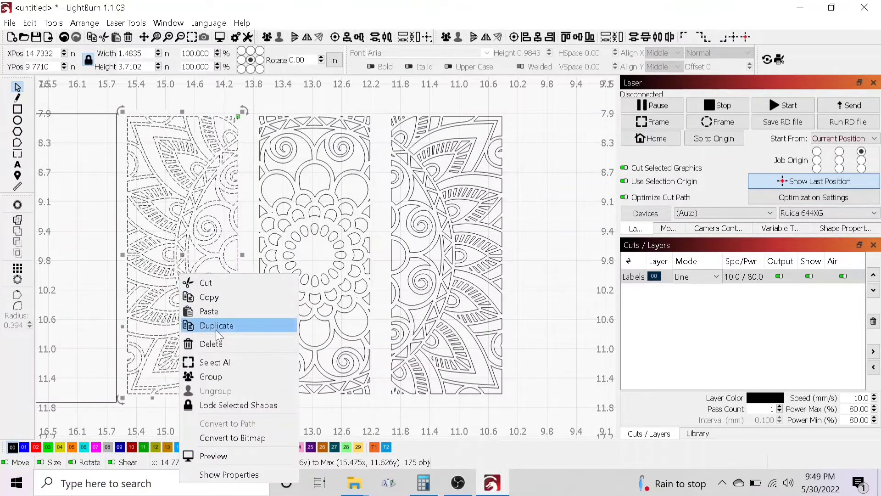
left_click(222, 375)
Step: Group the separate shapes of the middle mandala panel, and group those of the right panel as another object
left_click_drag(247, 100, 384, 406)
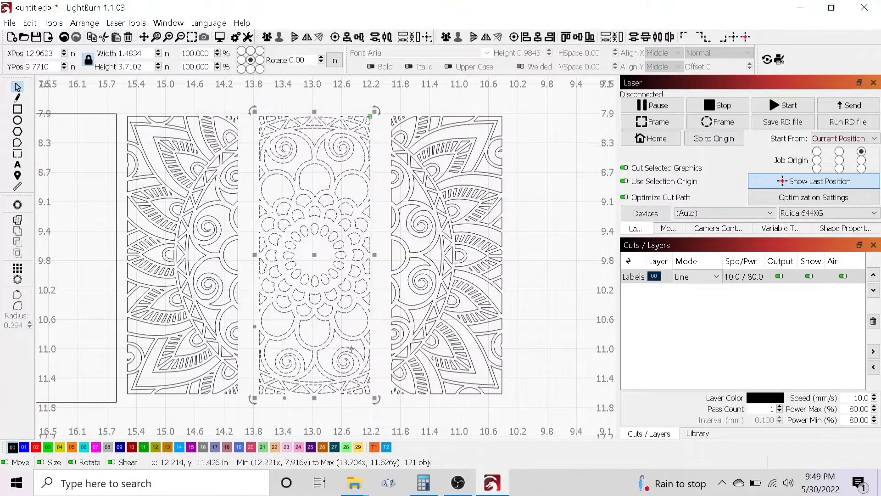
right_click(331, 289)
left_click(390, 180)
left_click(384, 102)
left_click_drag(384, 101, 534, 409)
right_click(444, 234)
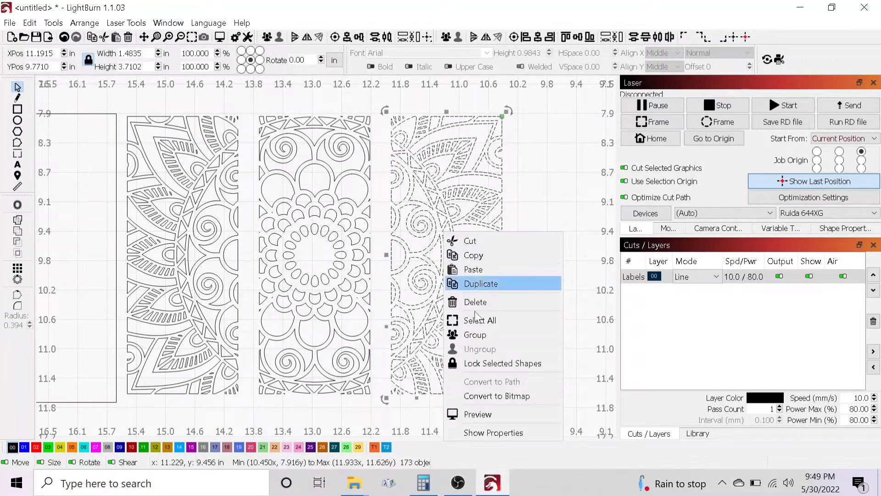
left_click(482, 342)
Step: Move the frame rectangle back over the left panel, to about X 14.76 in and Y 9.76 in
scroll(65, 229, "down", 3)
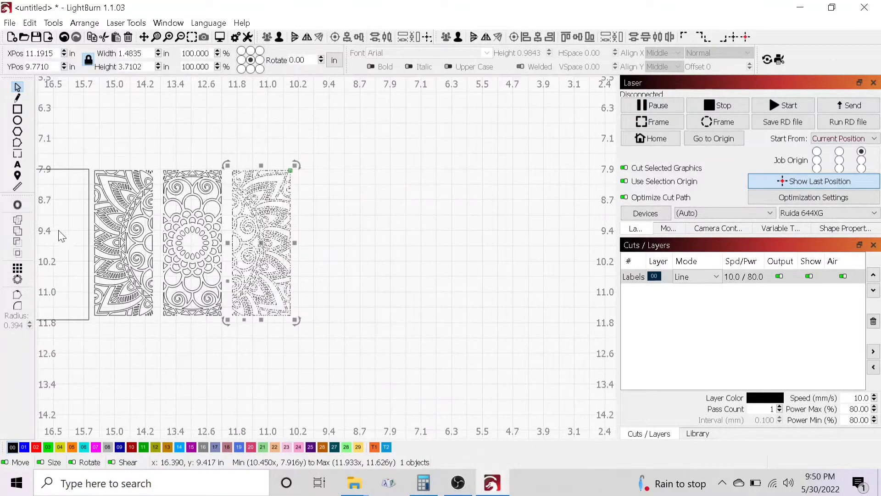
left_click_drag(67, 230, 181, 234)
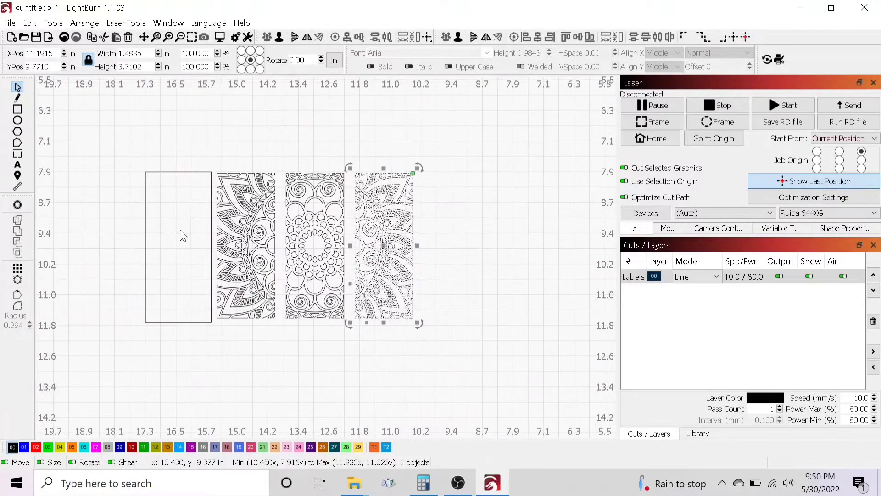
left_click(146, 255)
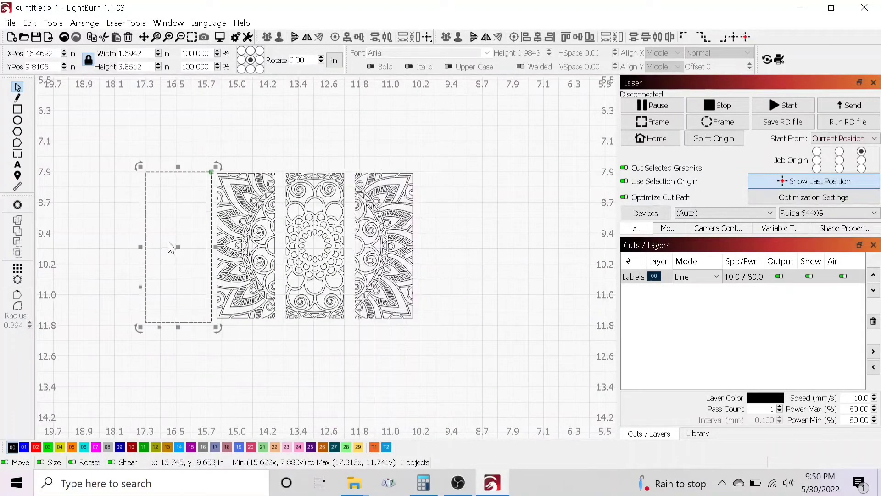
left_click_drag(177, 247, 244, 248)
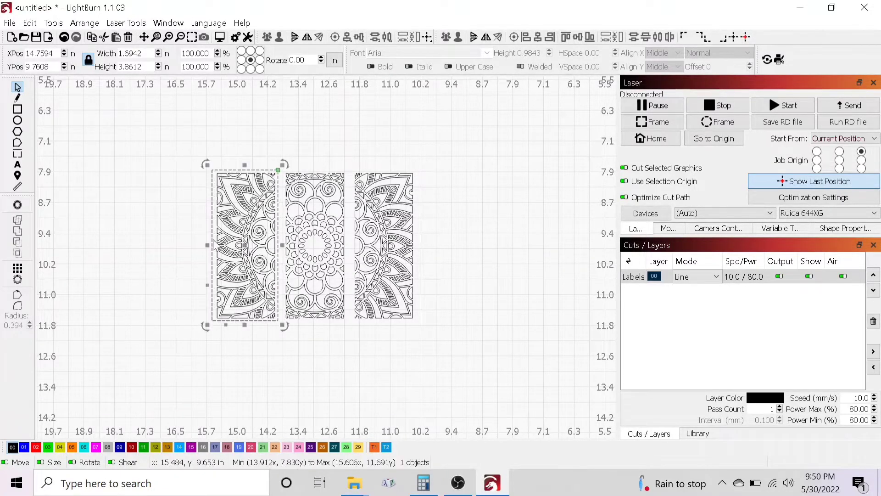
Step: Select the left panel together with its frame, align the panel's centre to the frame's centre, and deselect both
scroll(268, 298, "up", 2)
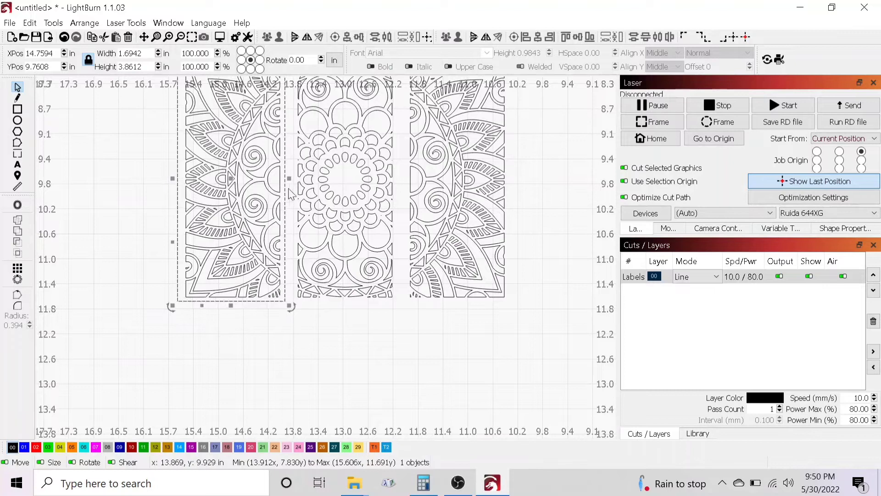
scroll(301, 183, "up", 1)
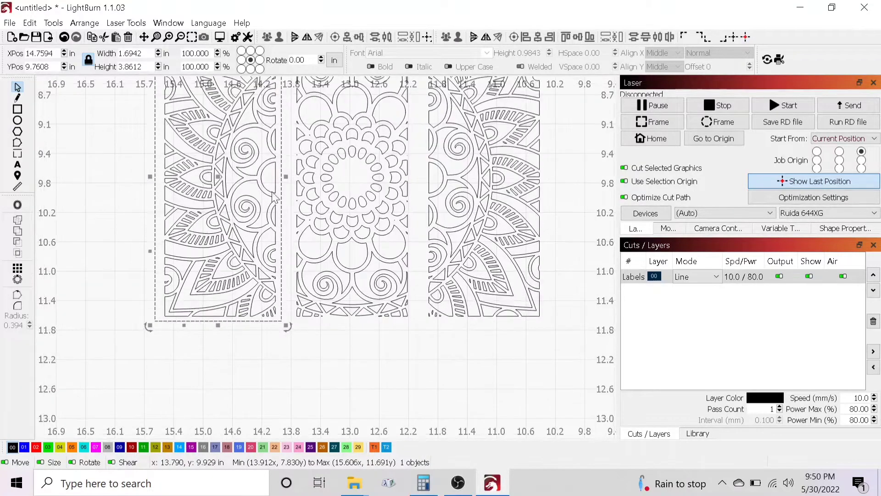
scroll(235, 177, "down", 3)
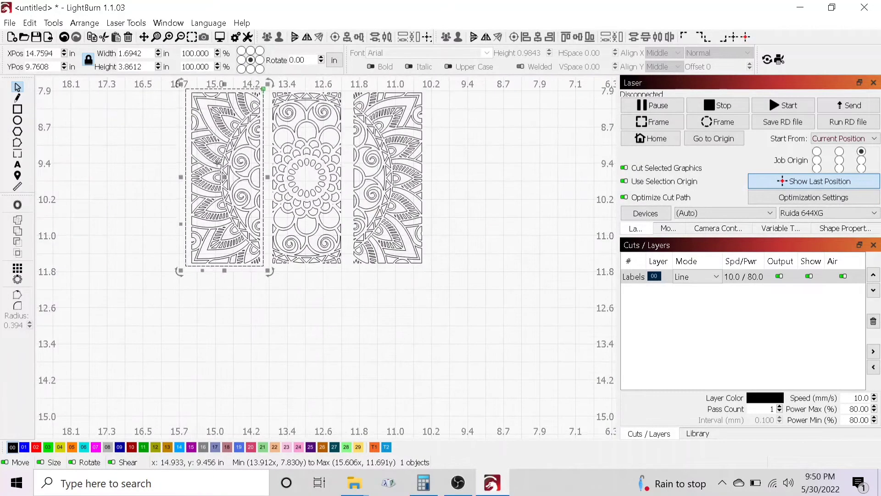
scroll(205, 175, "up", 2)
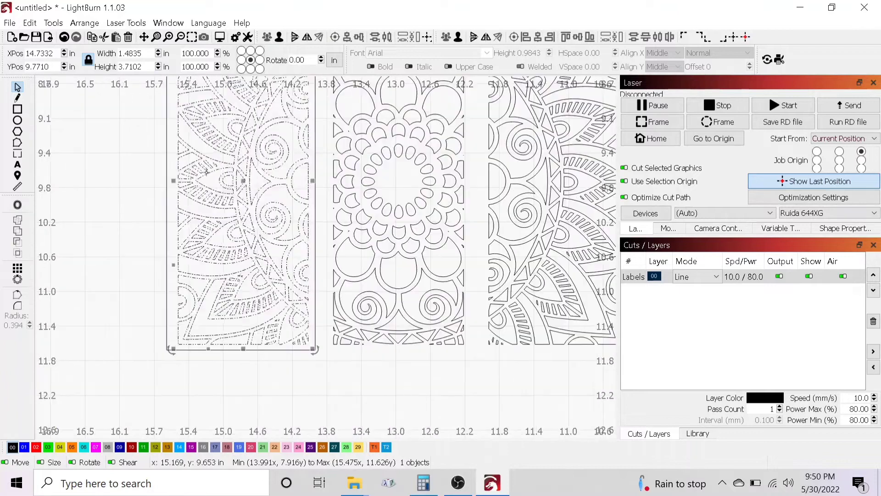
left_click(166, 172, "shift")
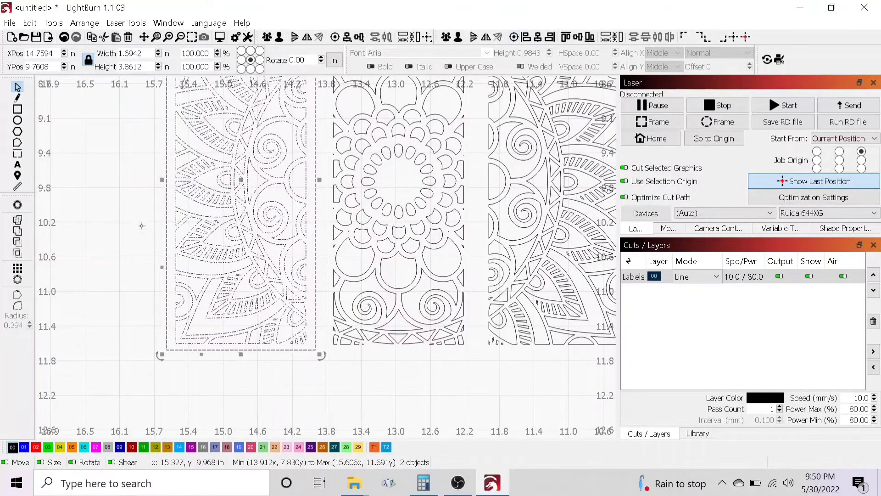
left_click(93, 256)
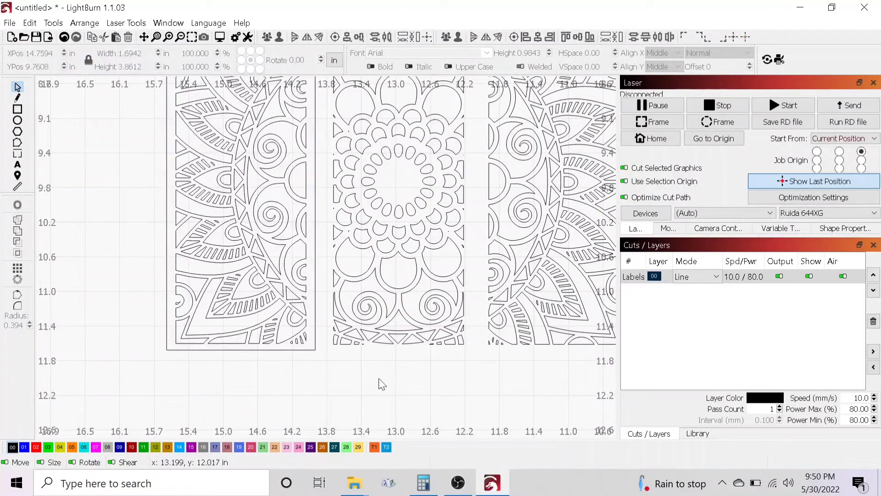
Step: Copy the left panel's frame rectangle and paste one copy to the left of the panels and another to their right
scroll(396, 370, "down", 2)
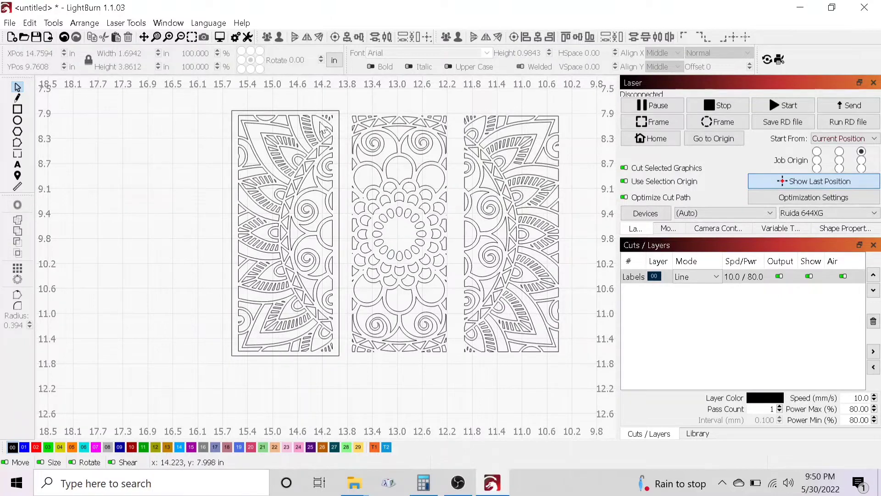
left_click(339, 168)
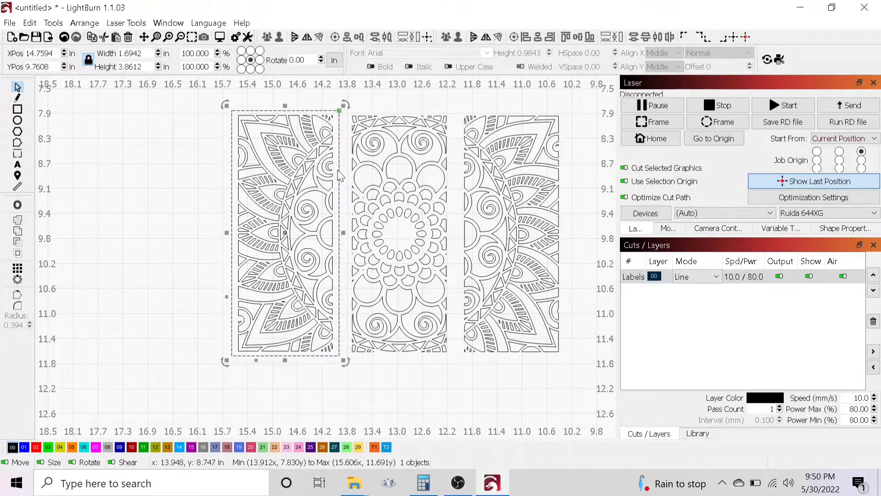
right_click(339, 170)
left_click(378, 193)
right_click(136, 202)
left_click(187, 239)
scroll(478, 257, "down", 2)
scroll(498, 266, "down", 2)
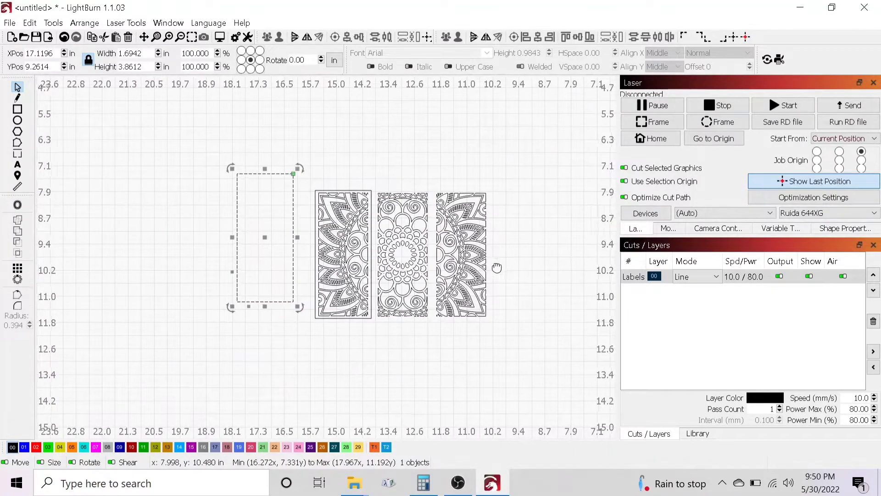
right_click(439, 230)
left_click(497, 272)
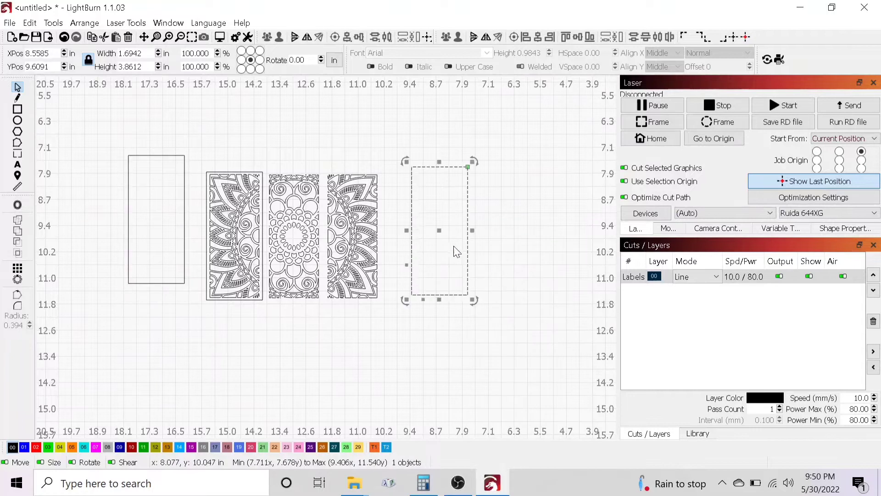
Step: Move the right-hand frame copy over the right panel, to about X 11.17 in and Y 9.77 in
scroll(440, 232, "up", 2)
left_click_drag(439, 231, 296, 243)
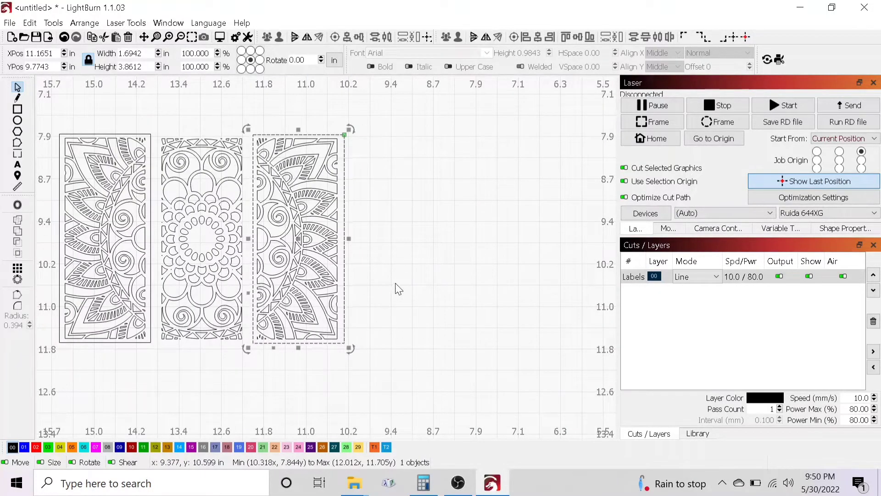
left_click(358, 285)
Step: Select the right frame and its mandala panel, align the frame's centre to the panel's centre, and deselect both
left_click(345, 281)
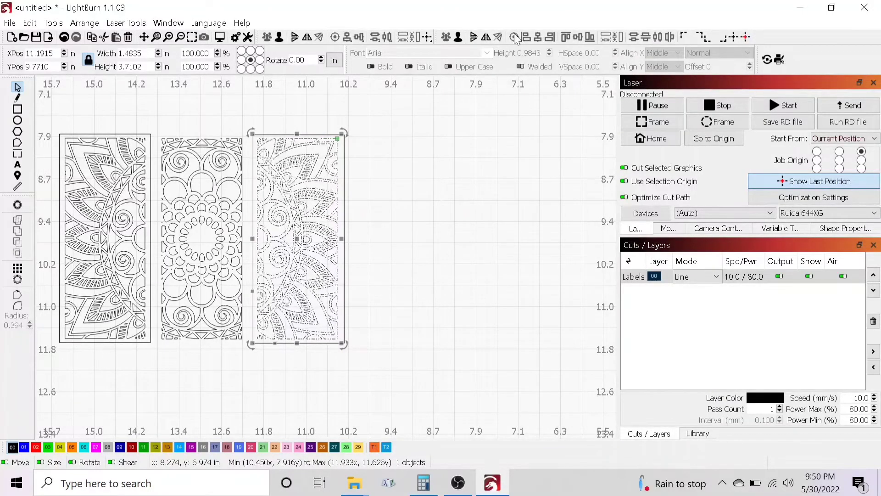
left_click(364, 155)
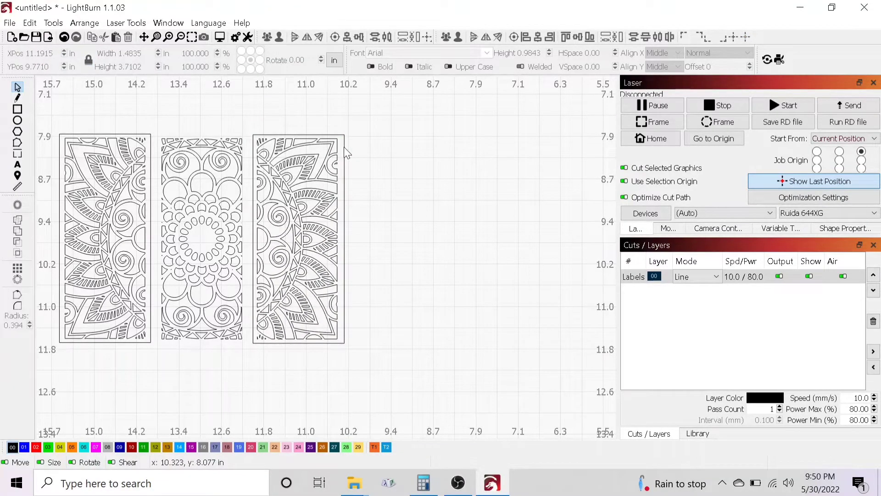
left_click(344, 147)
left_click(324, 186, "shift")
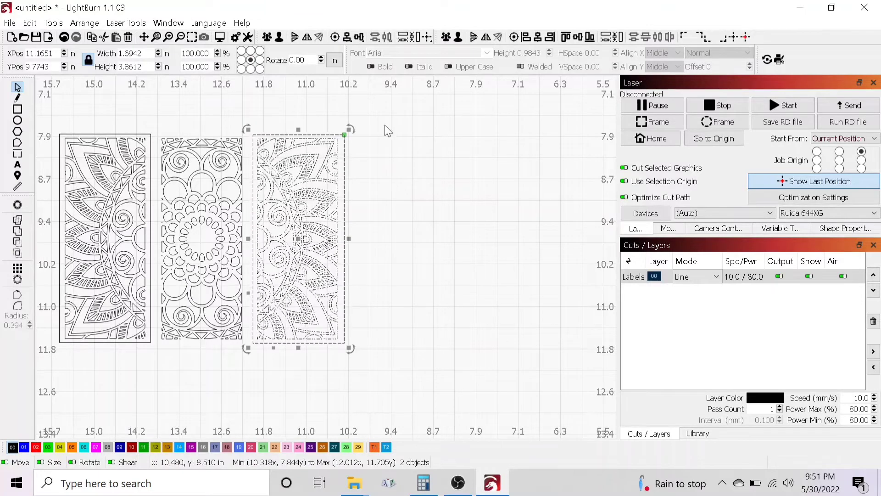
left_click(384, 287)
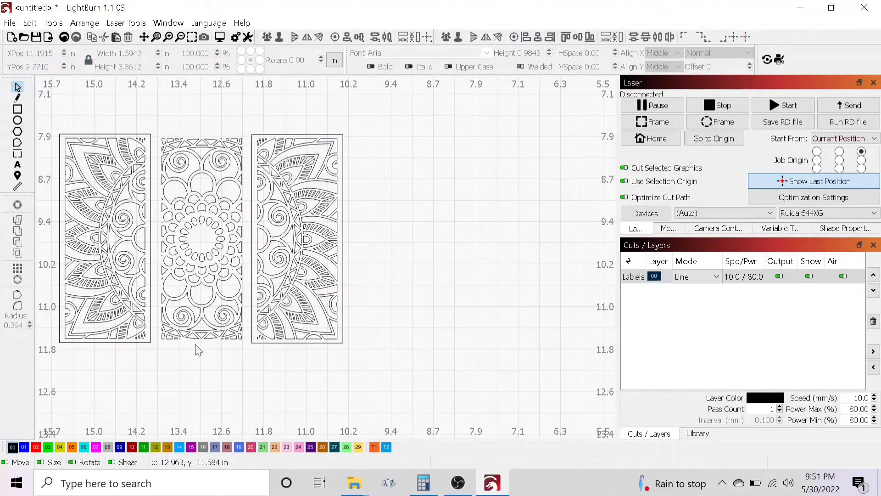
Step: Move the remaining frame copy over the middle panel and align its centre with the panel's centre
left_click_drag(199, 345, 457, 361)
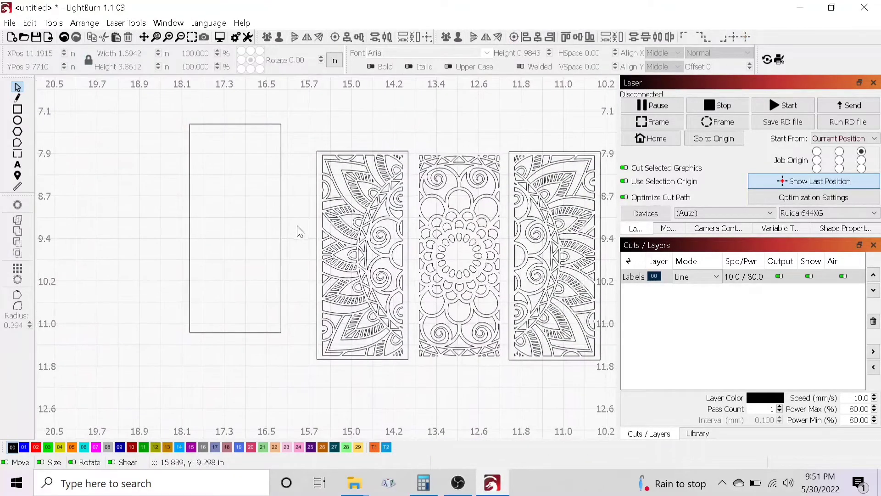
left_click(280, 229)
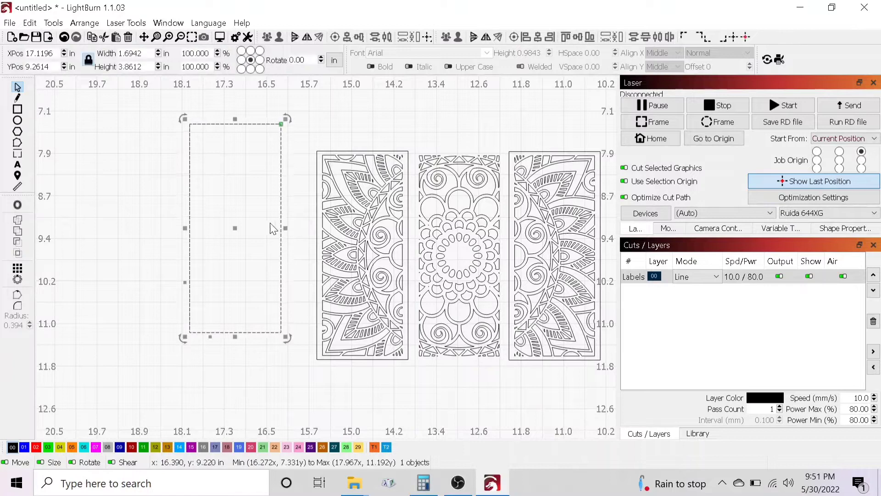
left_click_drag(233, 226, 459, 258)
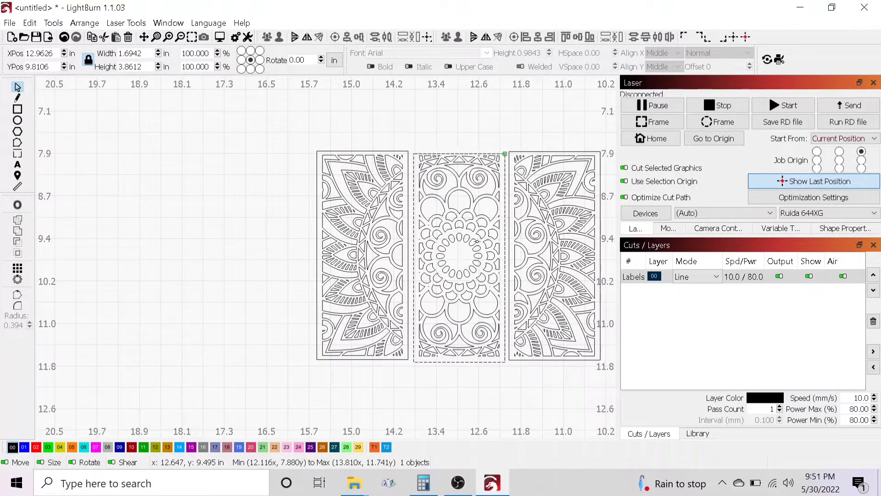
left_click(476, 243, "shift")
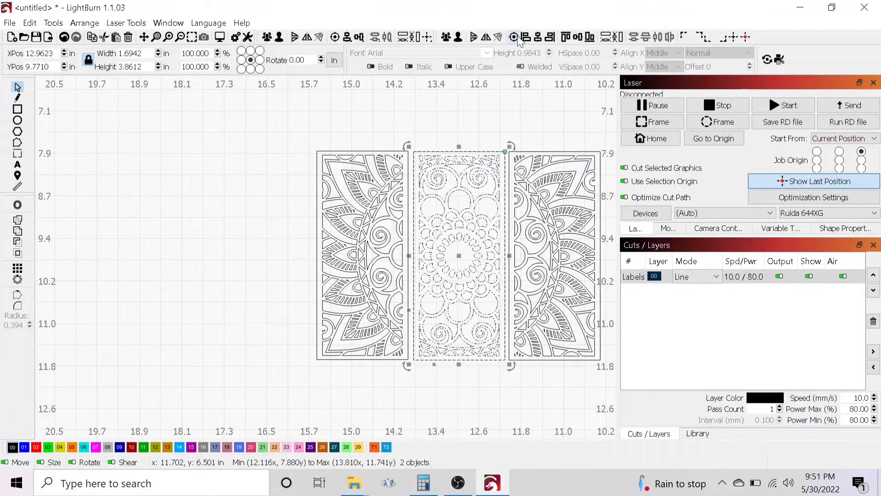
left_click(279, 328)
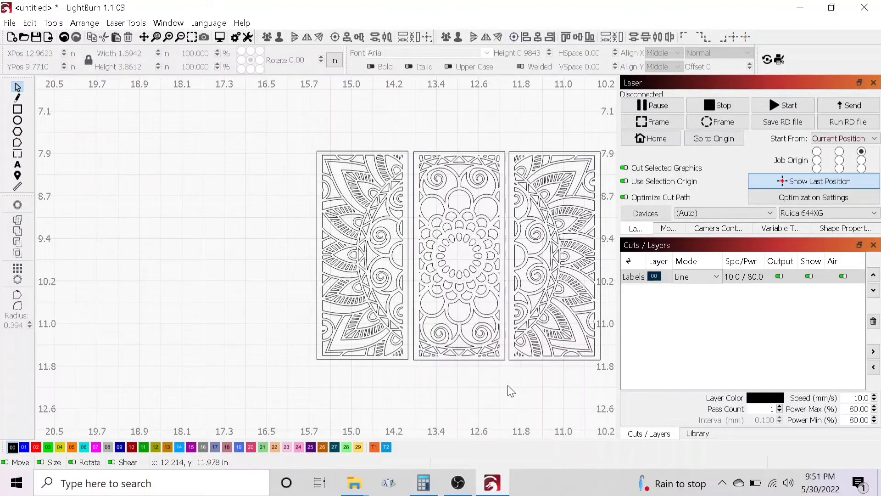
Step: Select all three panels with their frames and align their vertical centres on one horizontal line
left_click_drag(519, 384, 418, 367)
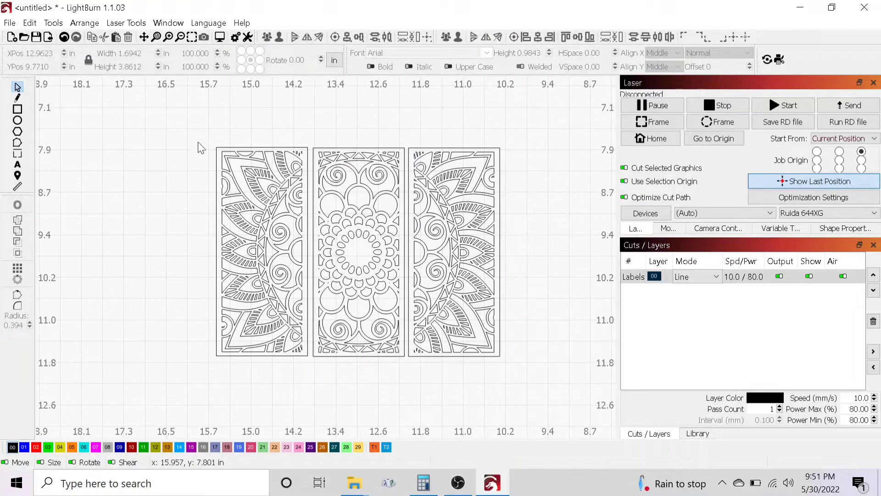
left_click_drag(198, 143, 544, 390)
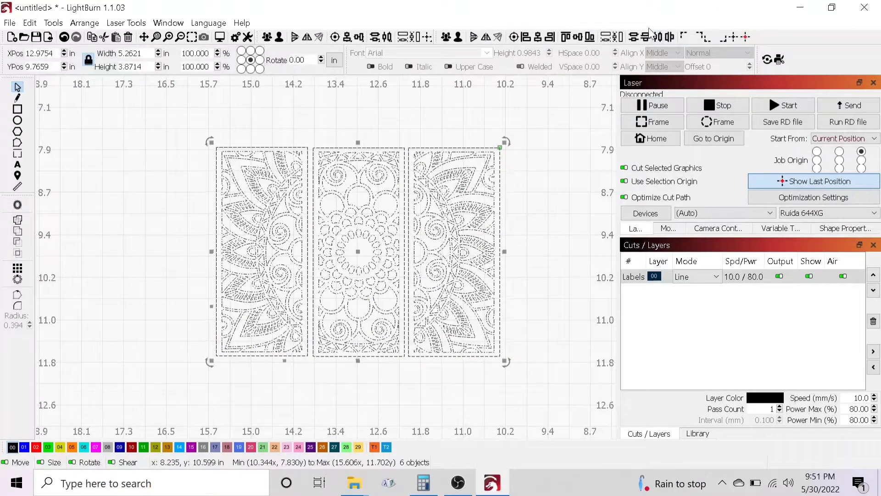
left_click(578, 38)
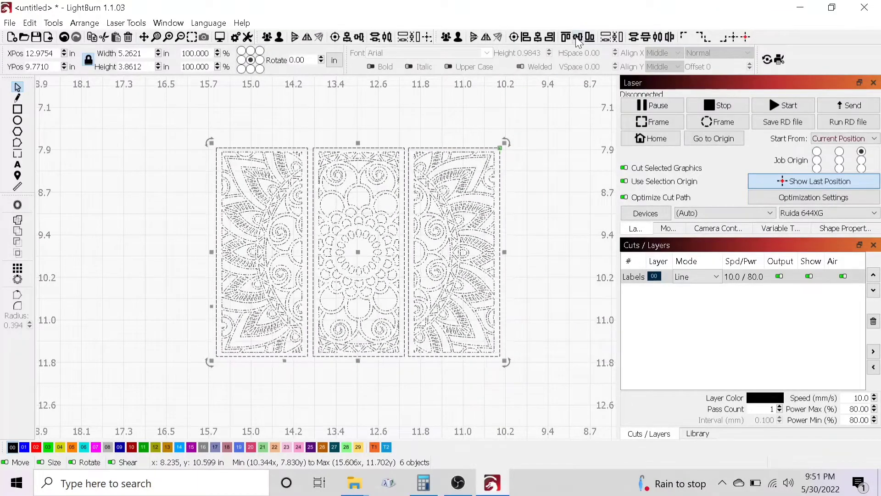
left_click(553, 184)
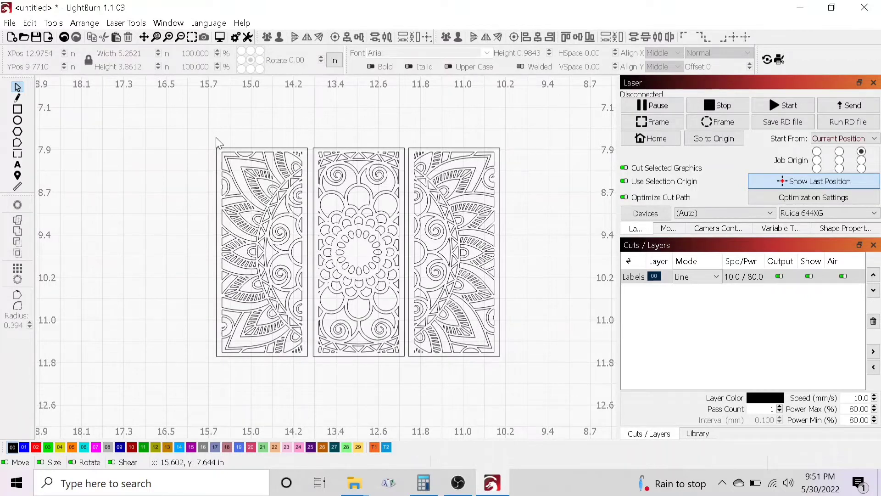
Step: Group the left mandala panel with its frame rectangle
left_click_drag(203, 137, 310, 387)
right_click(278, 331)
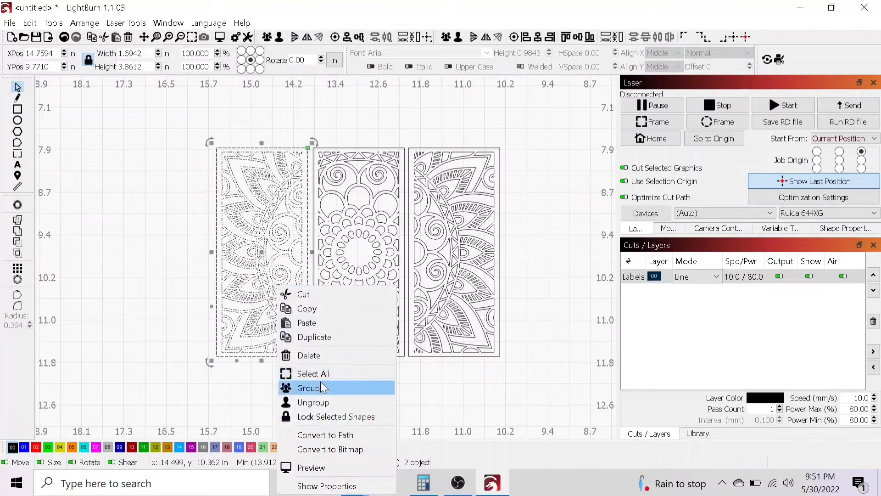
left_click(312, 388)
Step: Group the middle mandala panel with its frame rectangle
left_click(321, 129)
left_click_drag(310, 132, 407, 365)
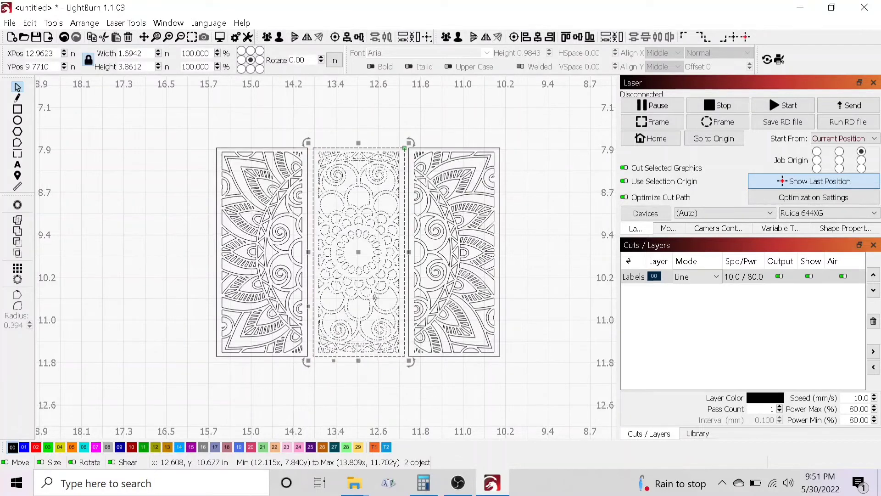
right_click(378, 153)
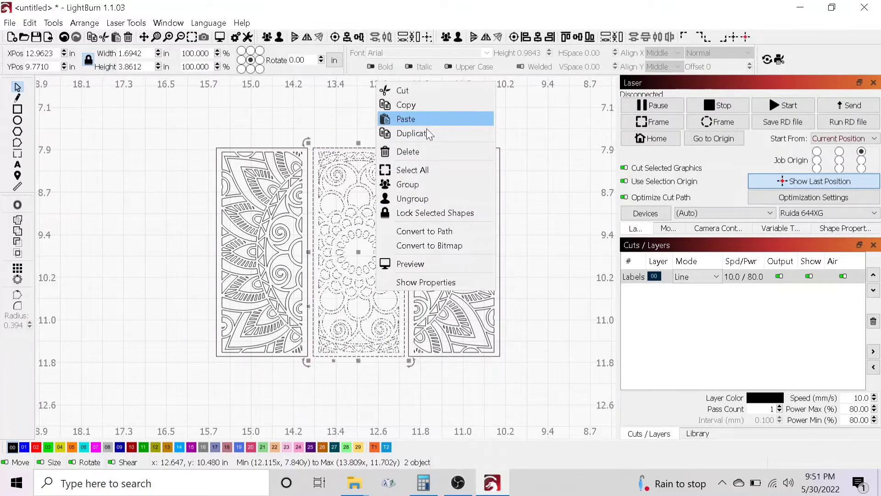
left_click(431, 184)
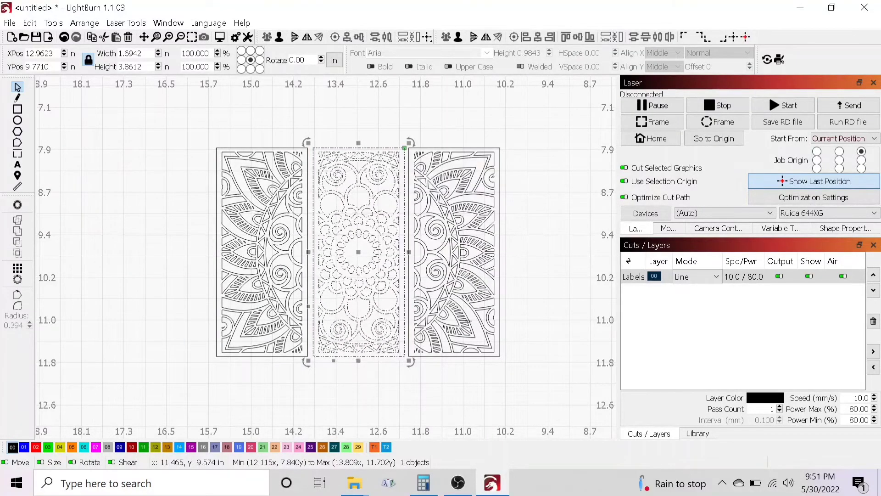
Step: Group the right mandala panel with its frame rectangle and deselect it
left_click(493, 380)
left_click_drag(526, 371, 407, 137)
right_click(460, 252)
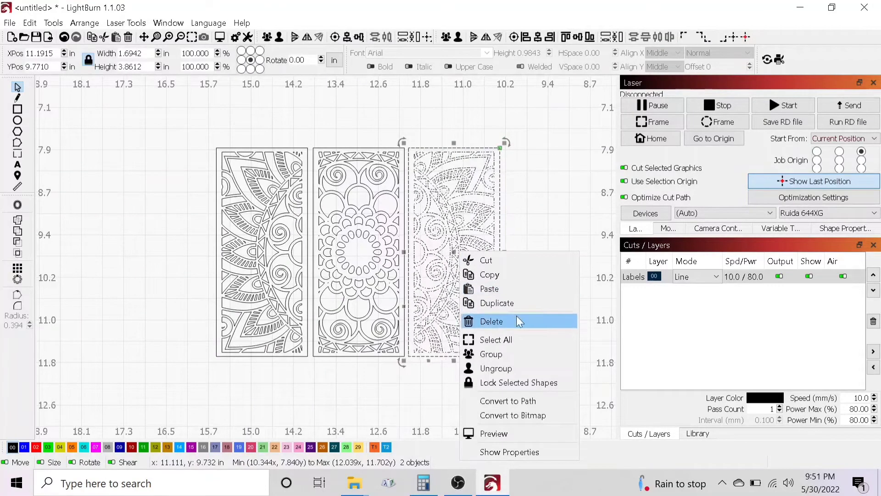
left_click(506, 356)
left_click(522, 323)
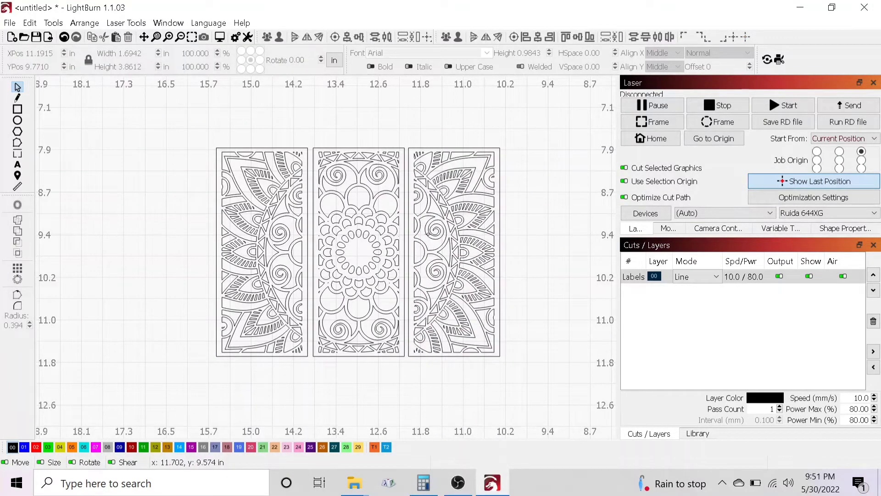
Step: Spread the three framed panels apart with narrow gaps, moving the left one to X about 15.33 in and the right one to X about 11.54 in
left_click_drag(270, 276, 240, 279)
left_click(367, 252)
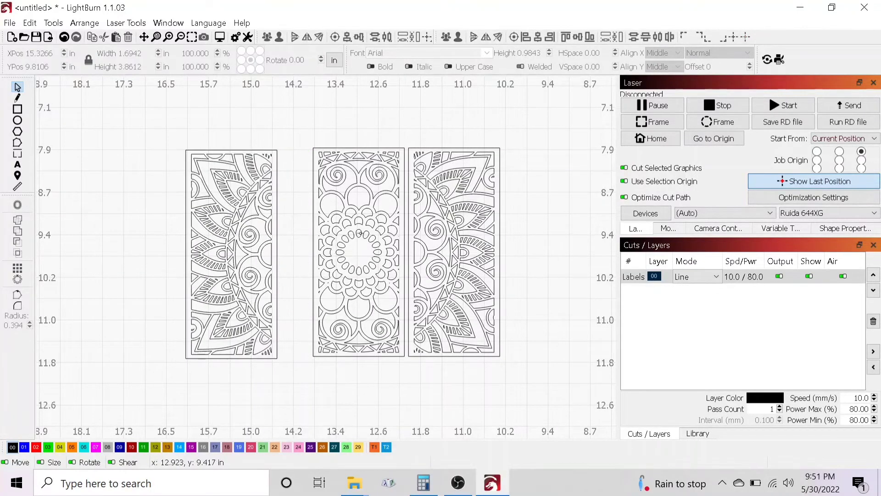
left_click_drag(360, 253, 333, 254)
left_click(457, 255)
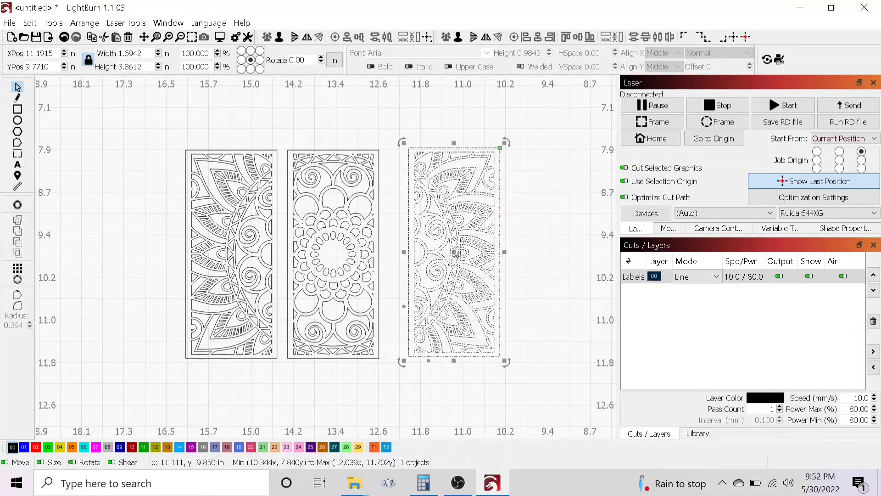
left_click_drag(457, 254, 437, 253)
left_click(514, 248)
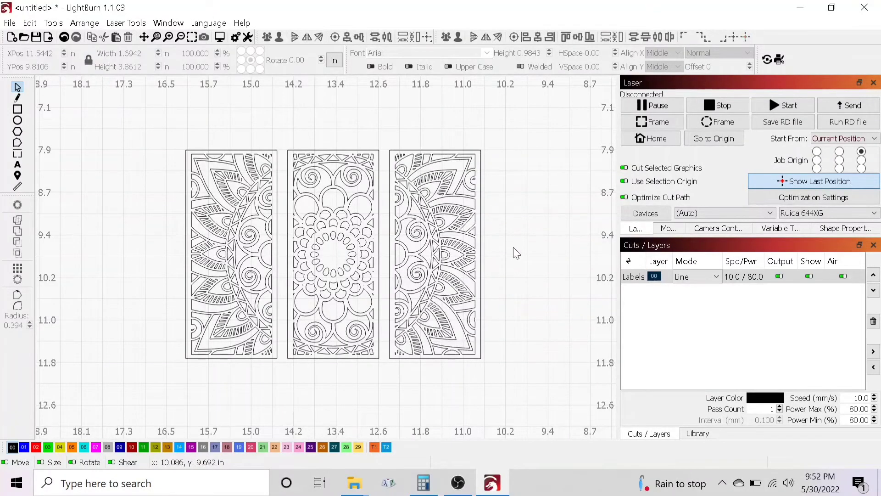
Step: Nudge the middle framed panel slightly to even out the gaps on both sides, and leave nothing selected
left_click(335, 245)
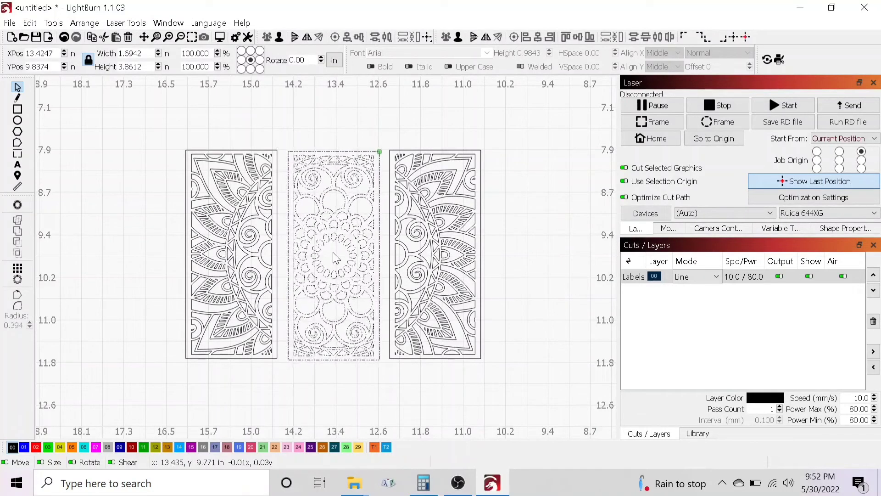
left_click_drag(332, 252, 334, 250)
left_click(472, 251)
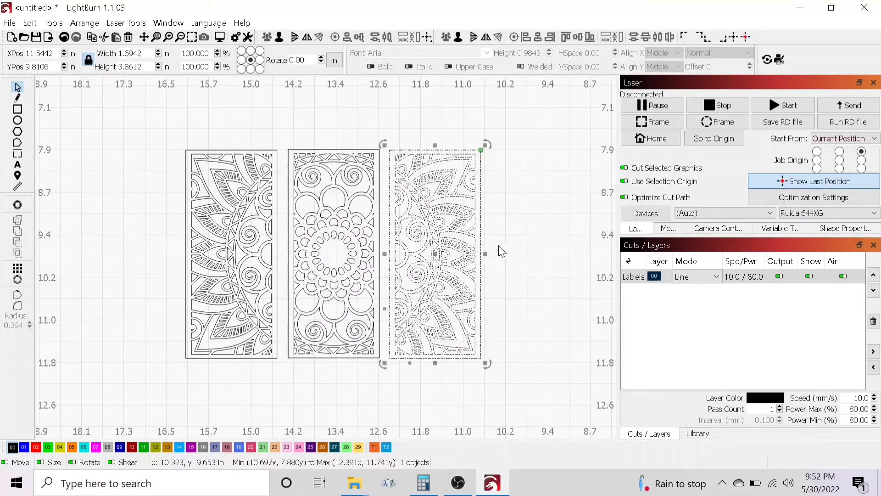
left_click(505, 250)
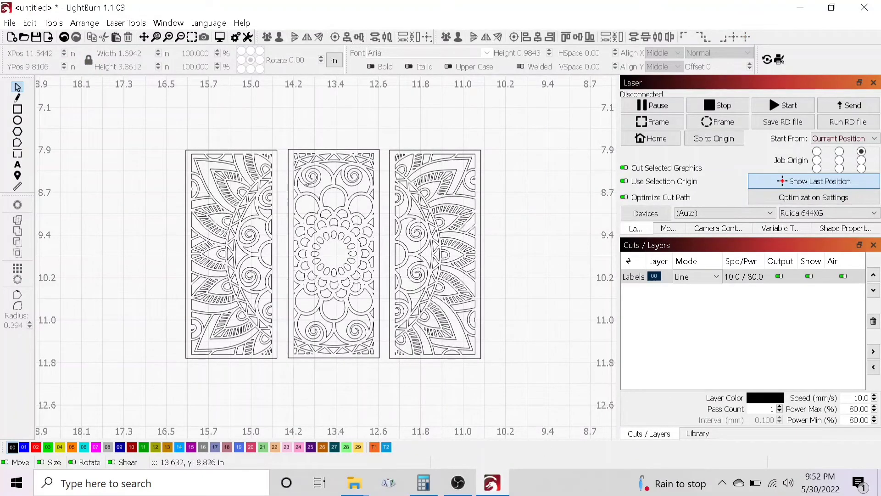
Step: Select all three framed panels, preview the line cut, and close the preview
left_click_drag(154, 123, 530, 397)
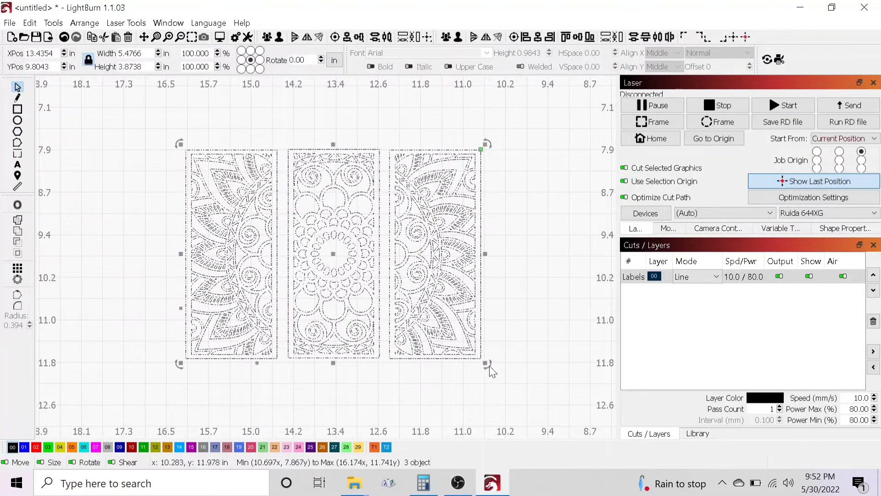
left_click(220, 37)
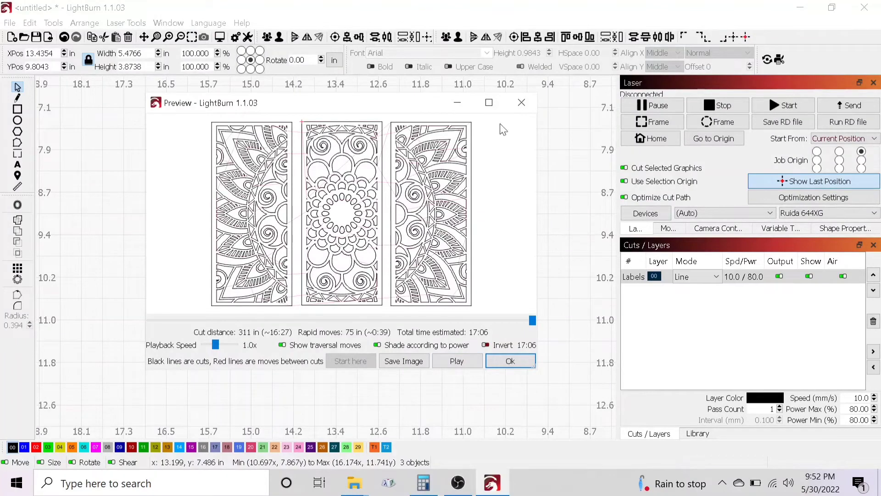
left_click(521, 102)
Step: Change the 00 layer's mode to Fill and preview the panels with inverted colours
left_click(703, 279)
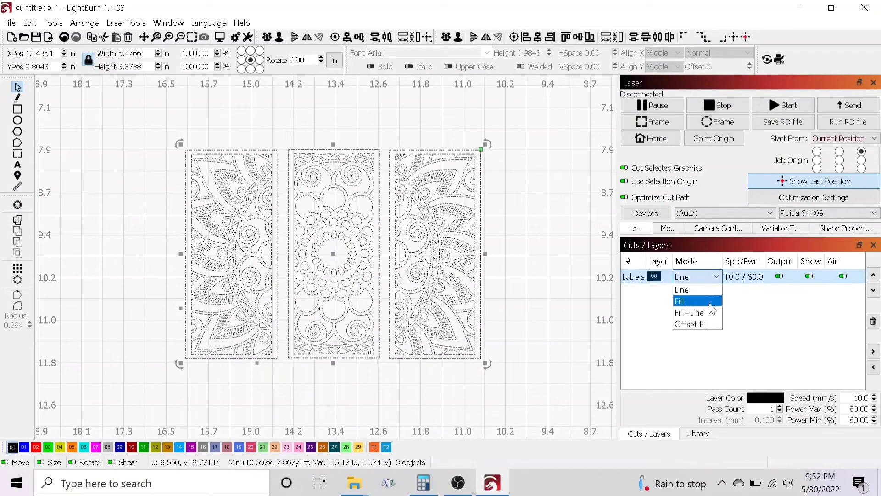
left_click(687, 298)
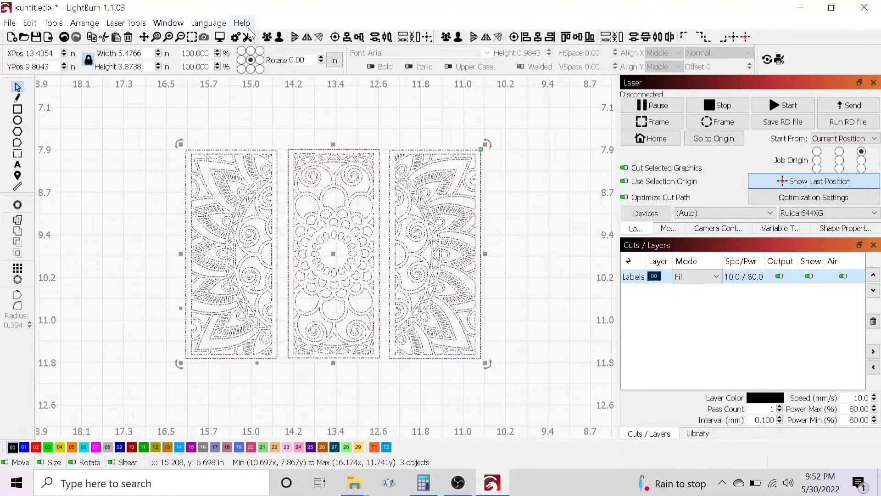
left_click(220, 37)
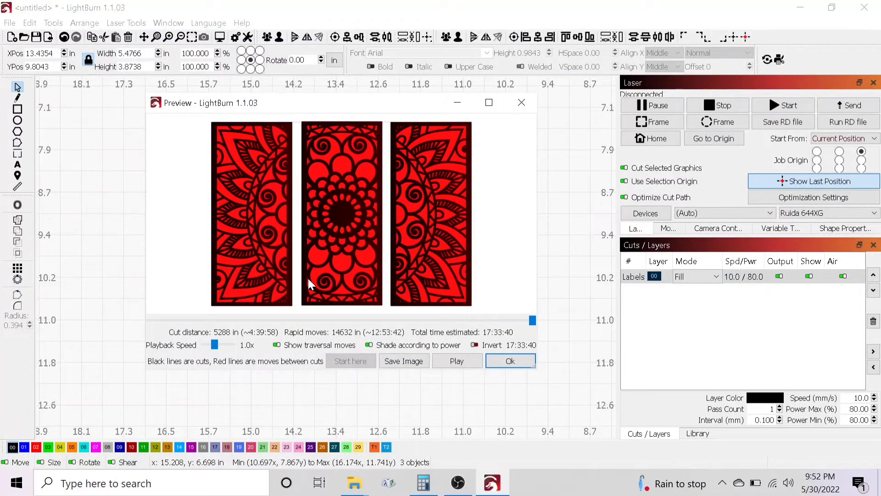
left_click(475, 345)
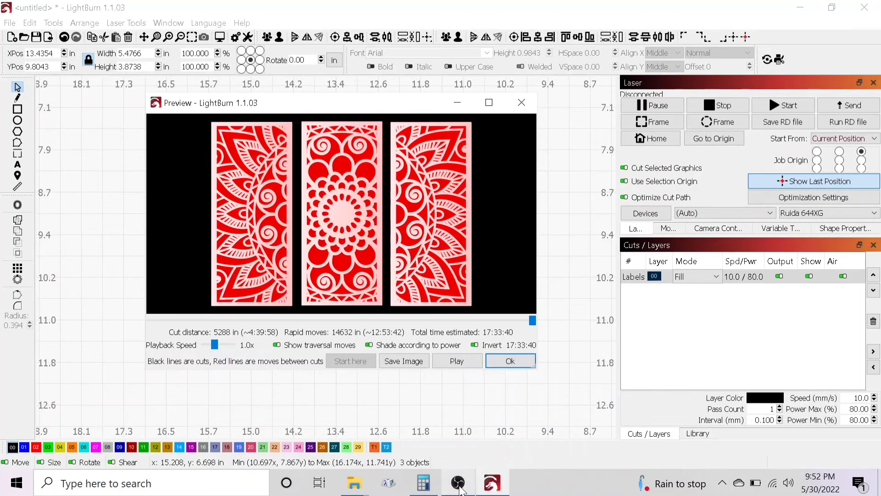
mouse_move(460, 487)
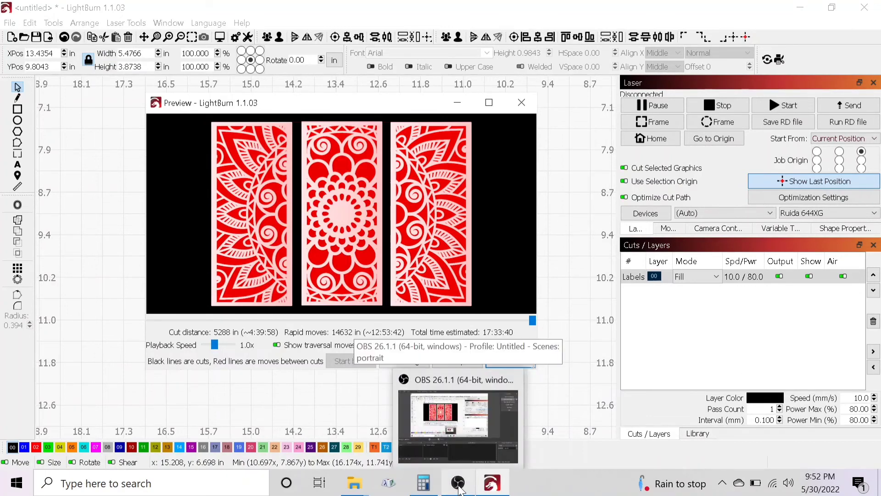